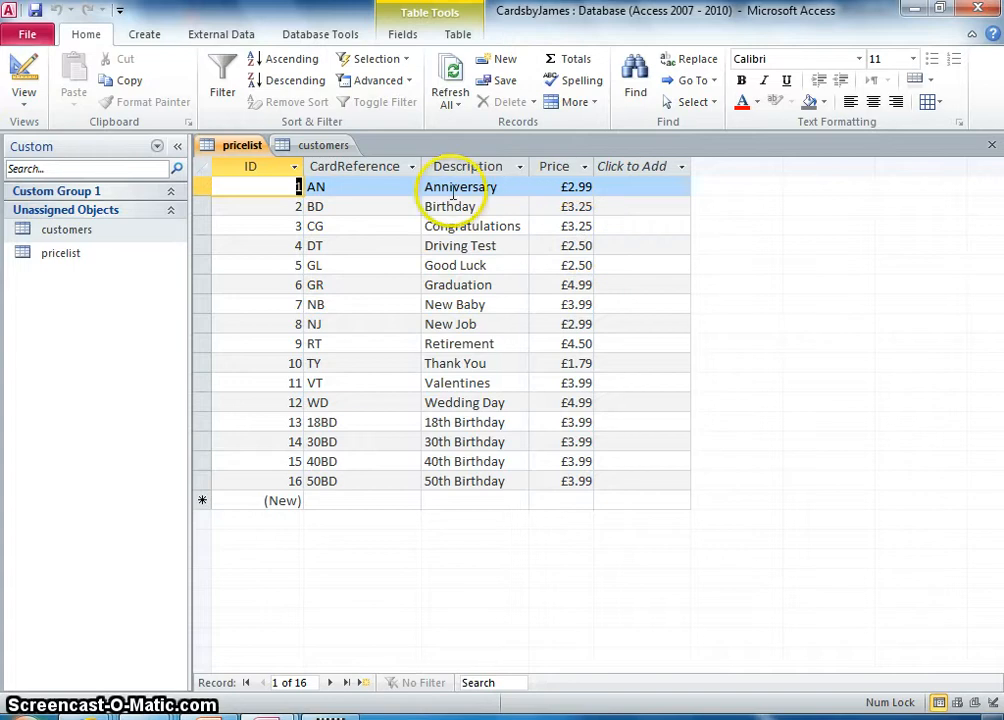
View the customers table, and open and close the pricelist workbook from the GCSE folder in Windows Explorer
click(320, 148)
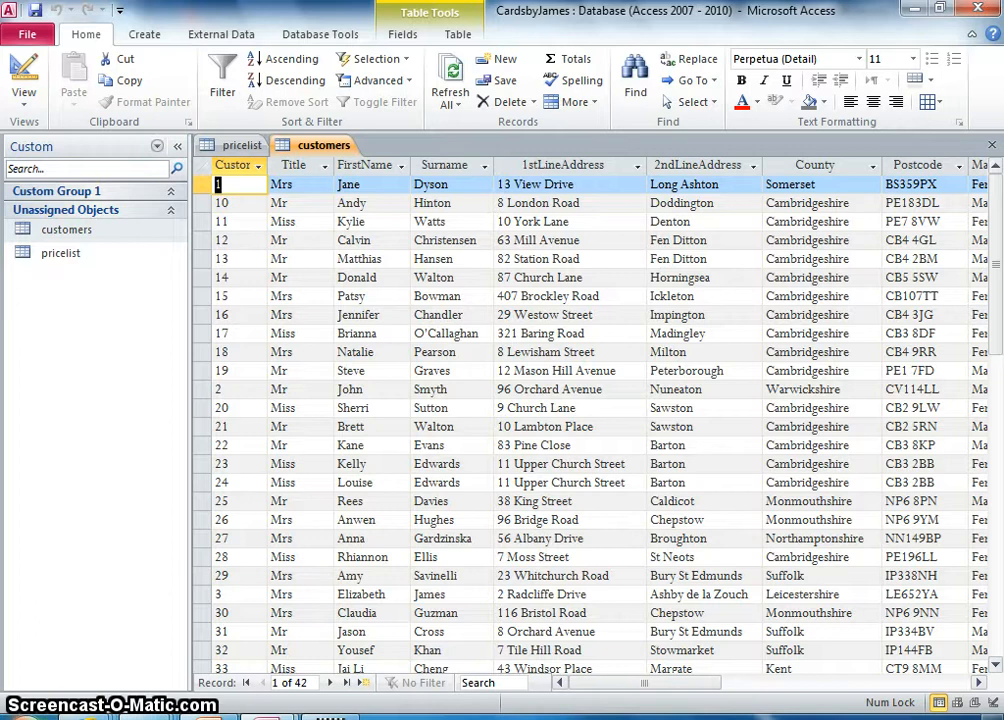
mouse_move(147, 712)
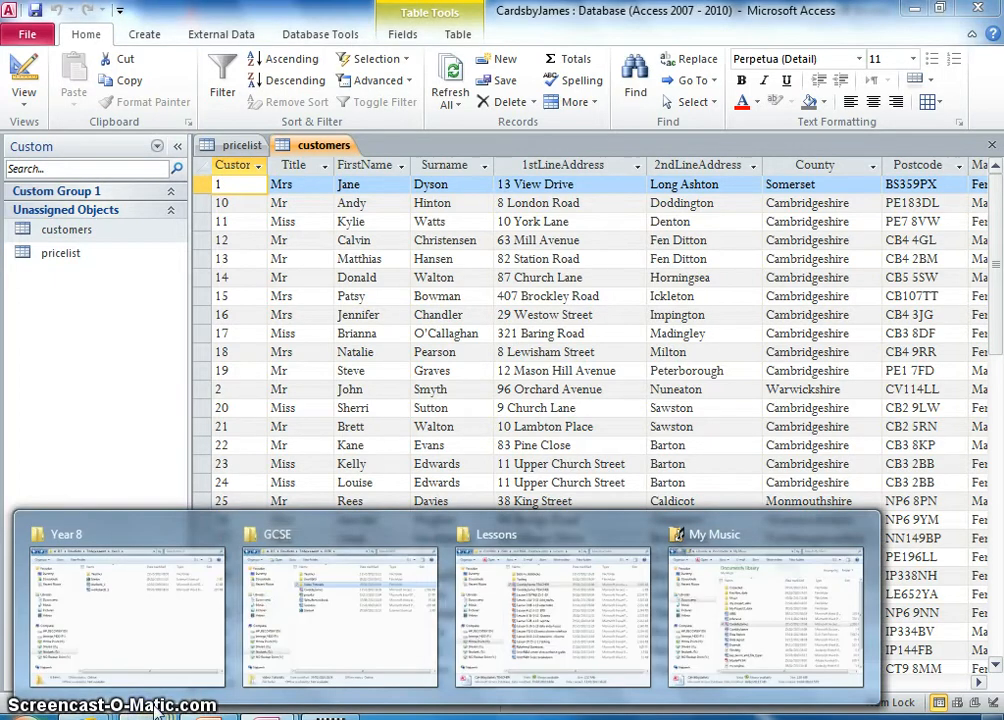
click(333, 487)
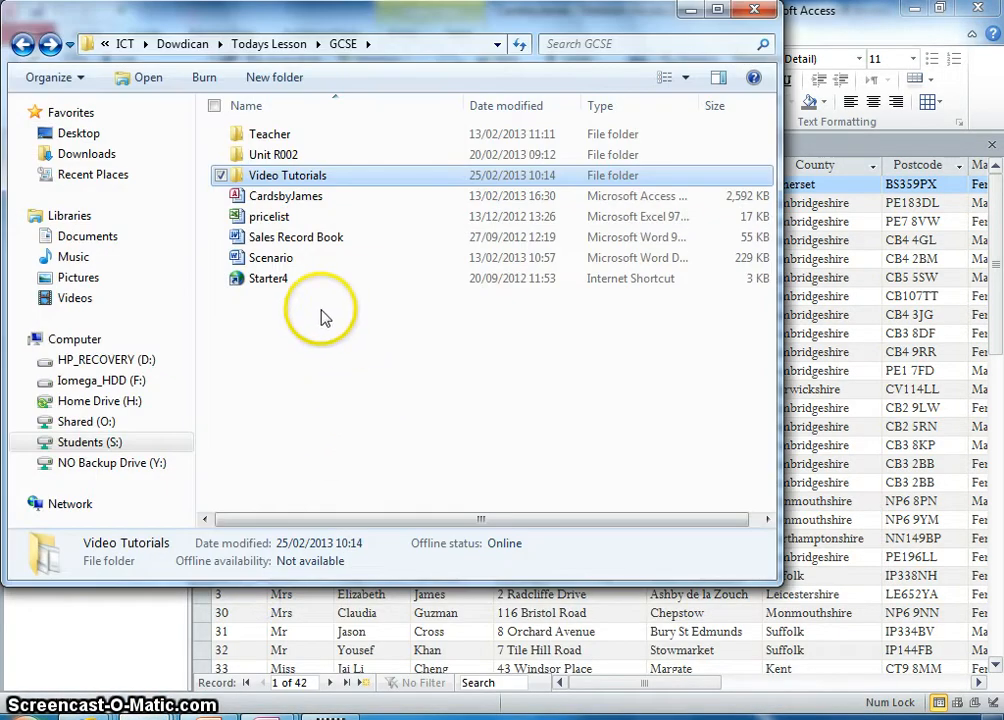
double_click(255, 216)
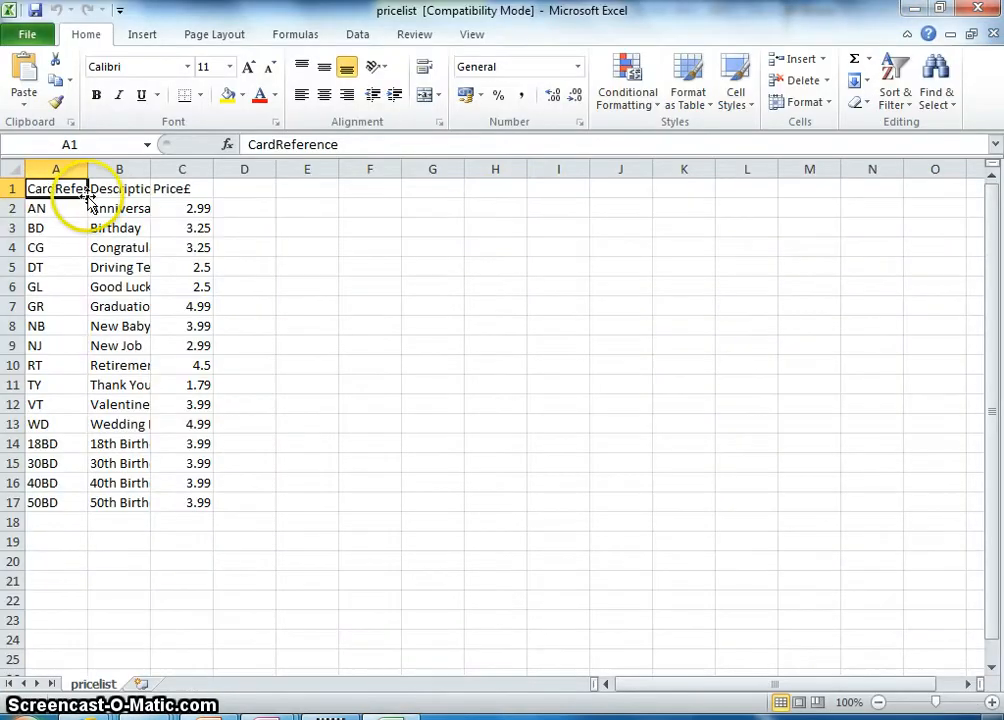
click(993, 10)
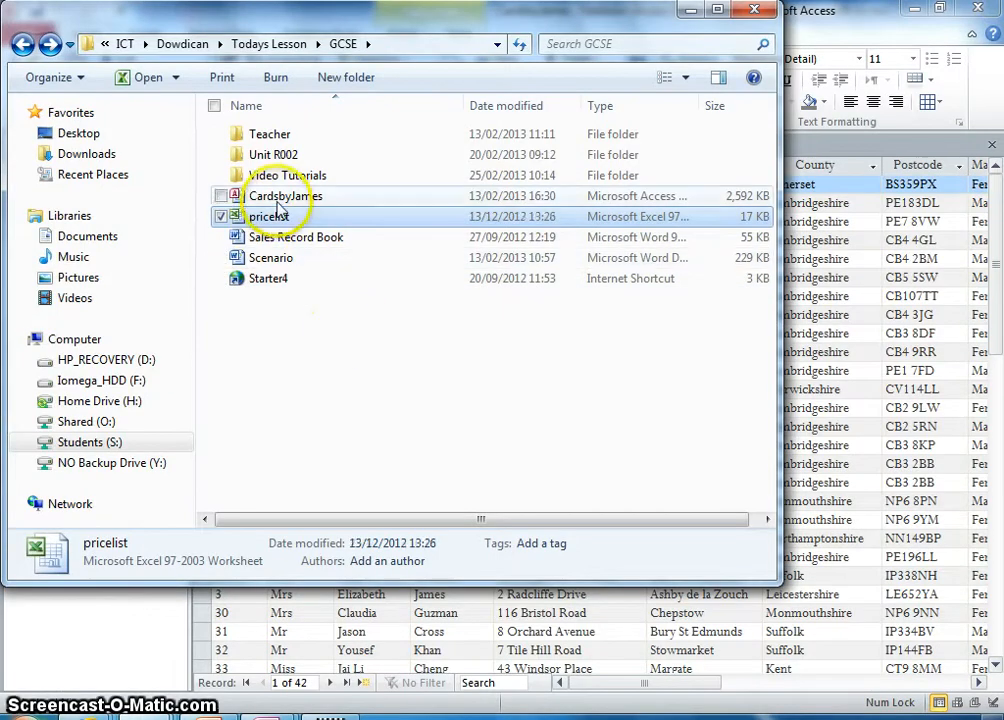
click(240, 196)
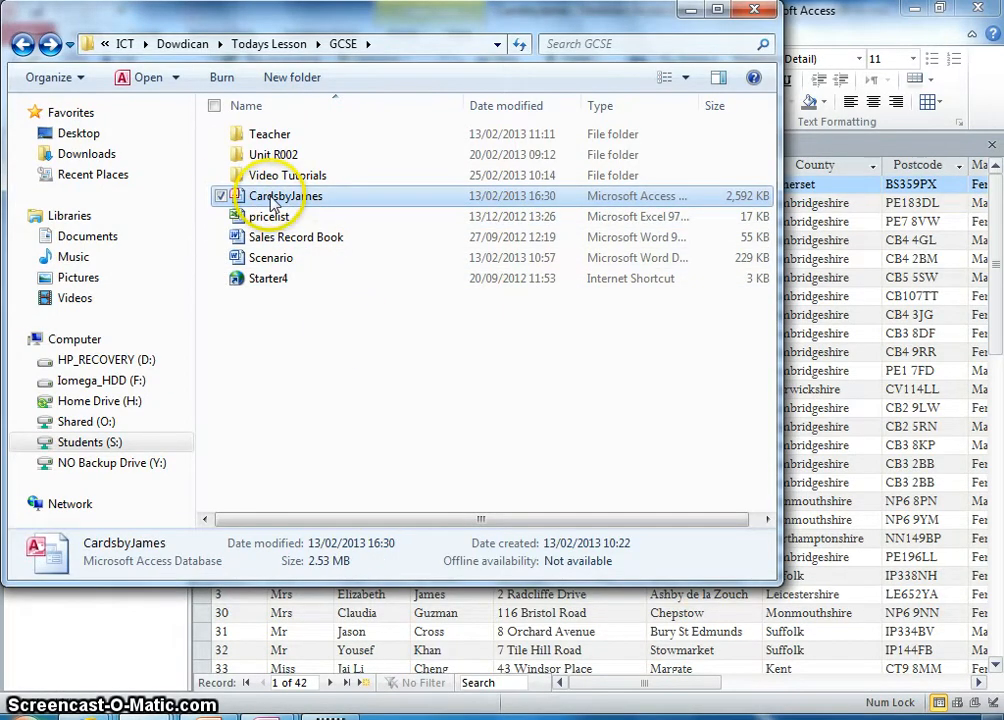
Open the Sales Record Book document from the GCSE folder in Word and review its sales table
double_click(306, 243)
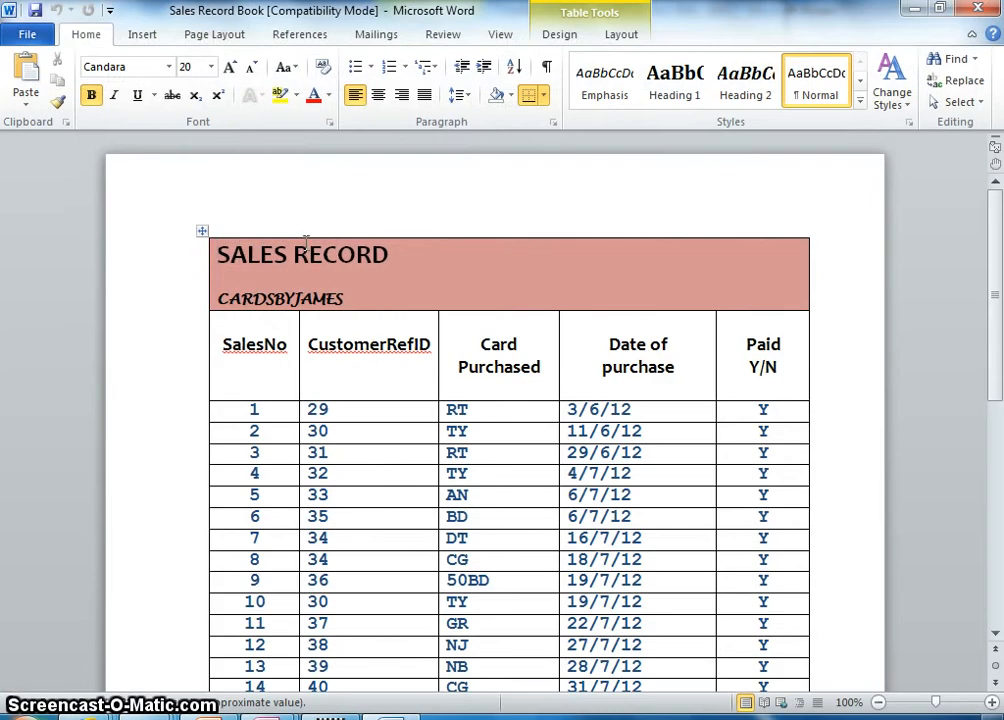
scroll(854, 343, down, 5)
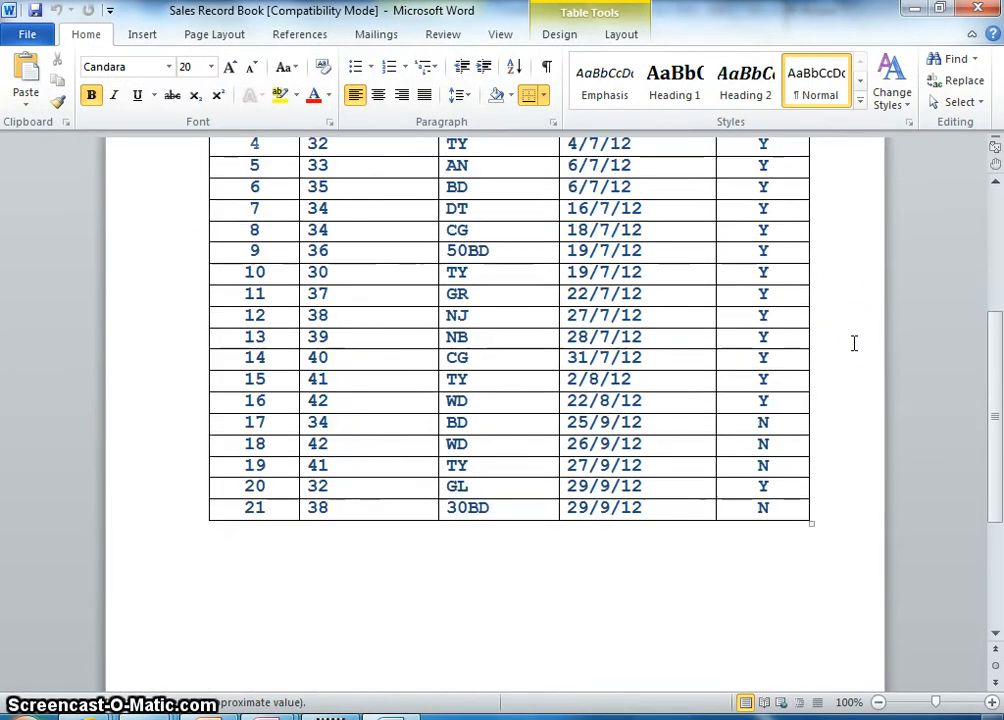
scroll(854, 343, up, 5)
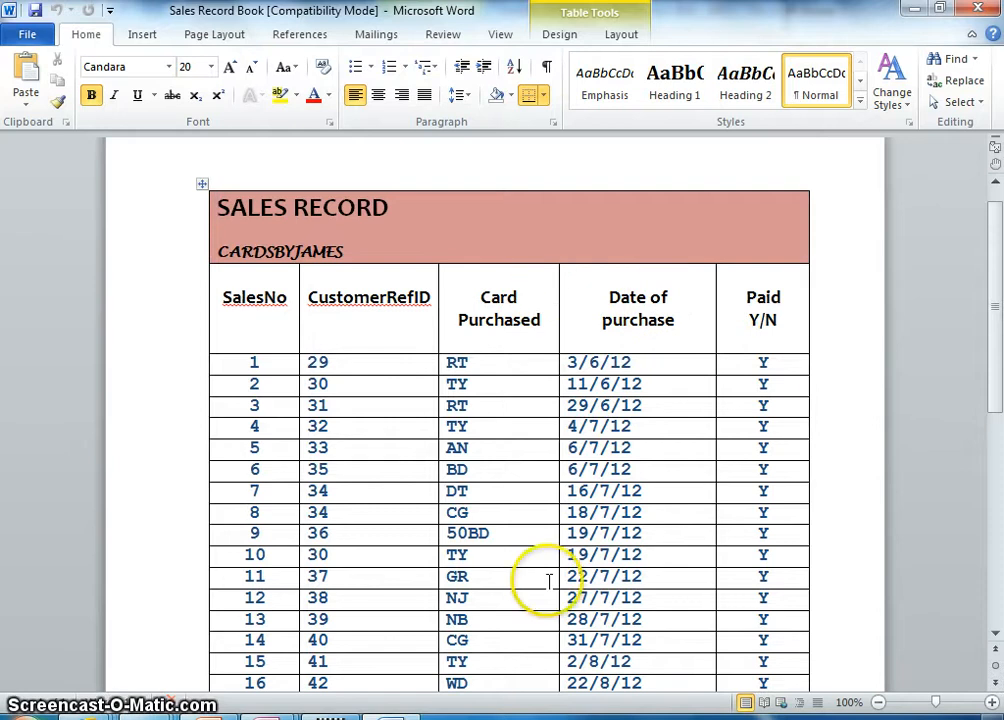
scroll(520, 523, down, 2)
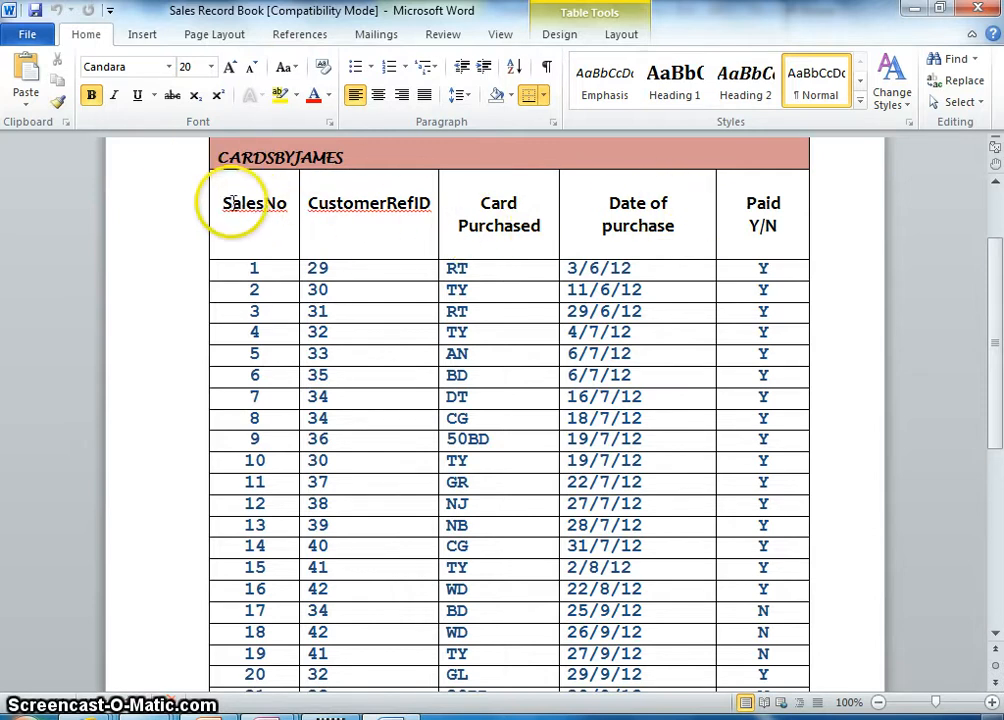
Copy the sales table from the SalesNo header row through the row for sale 21
drag(226, 203, 791, 535)
right_click(532, 400)
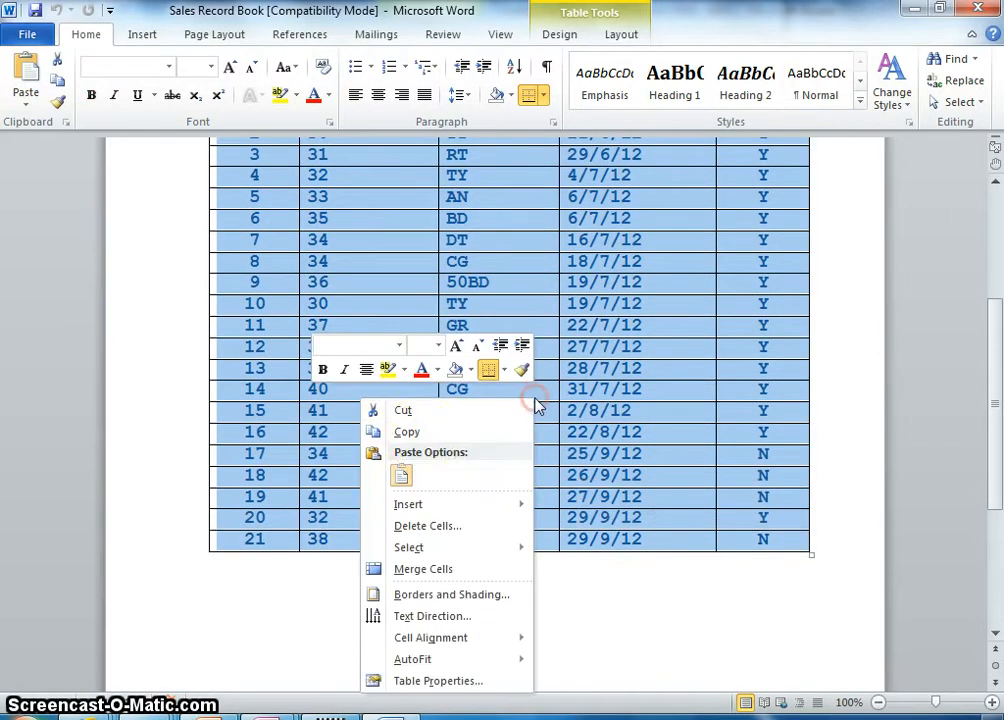
click(410, 432)
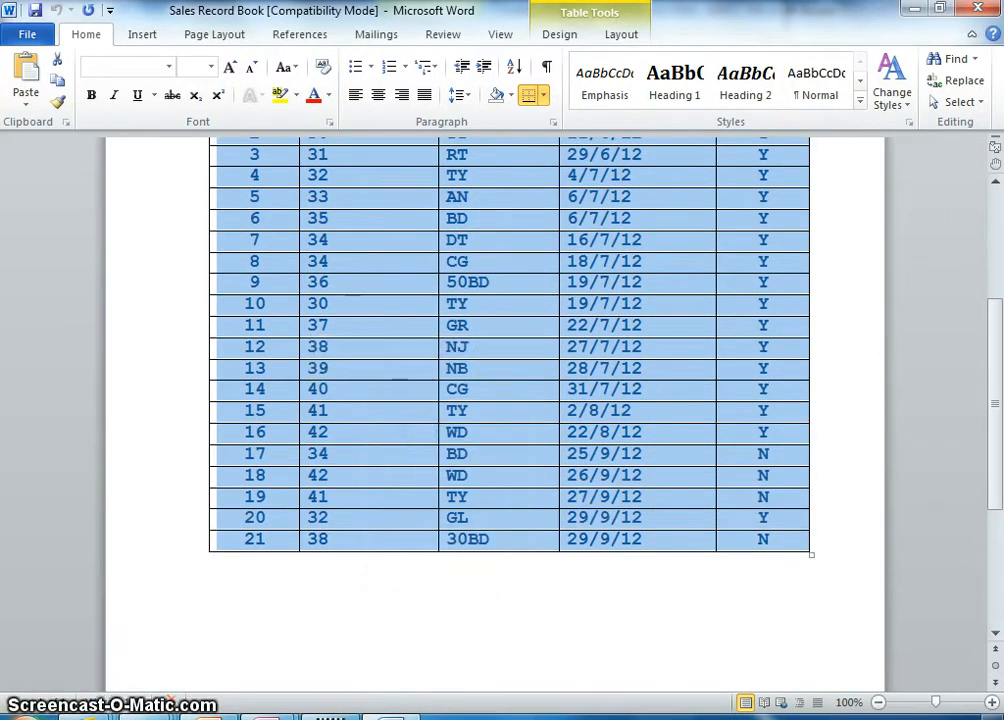
Open a blank workbook in Excel and paste the copied sales table at cell A1
click(22, 712)
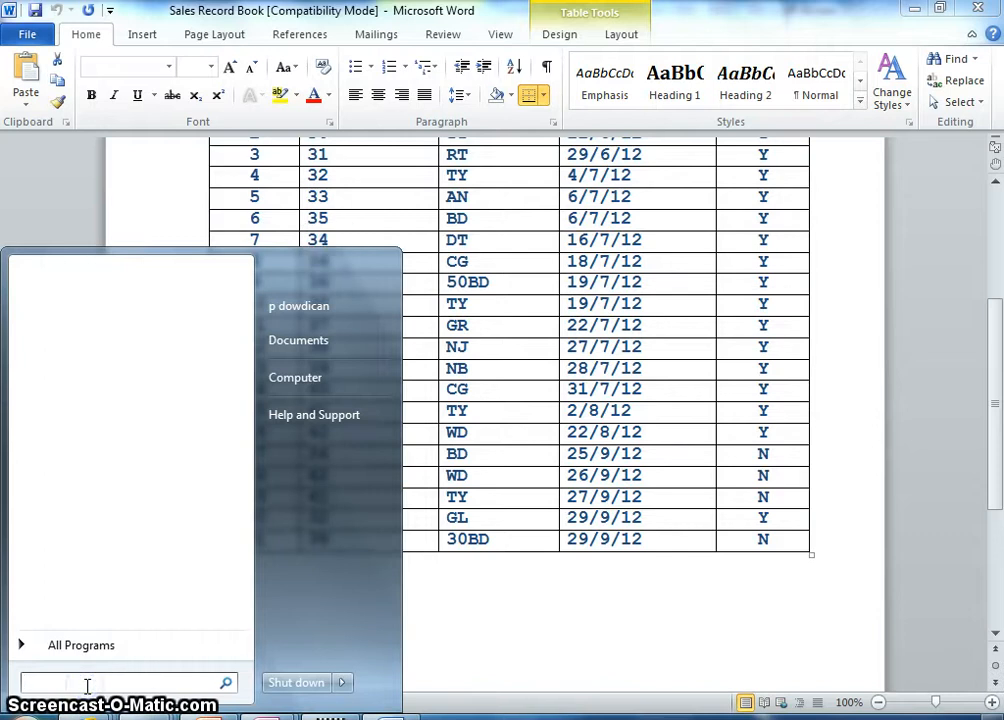
text(excel)
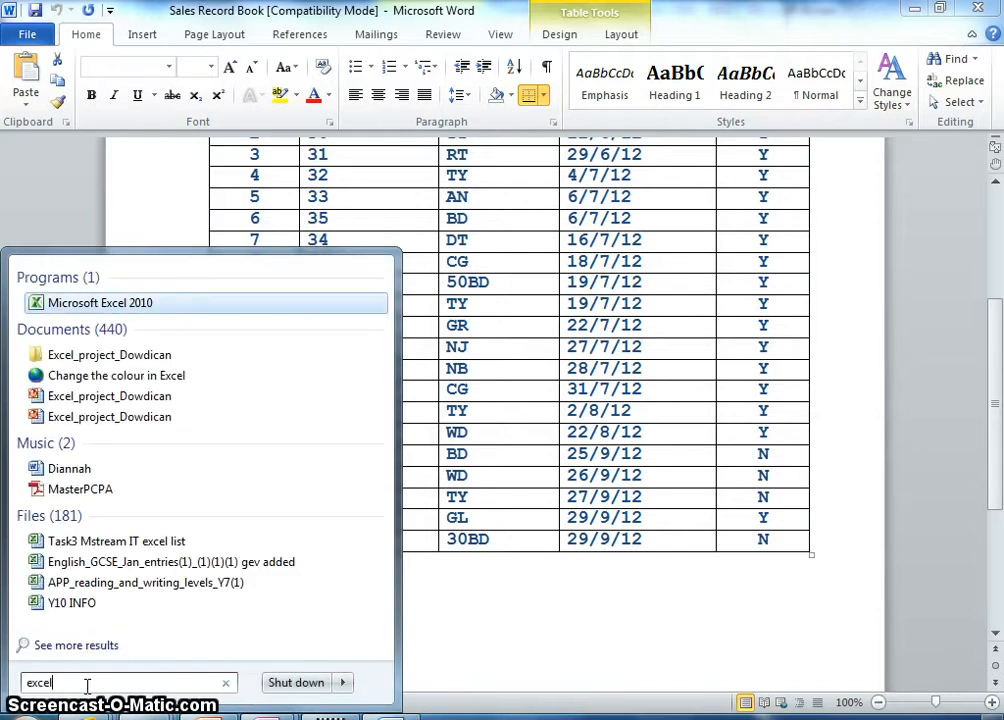
key(Return)
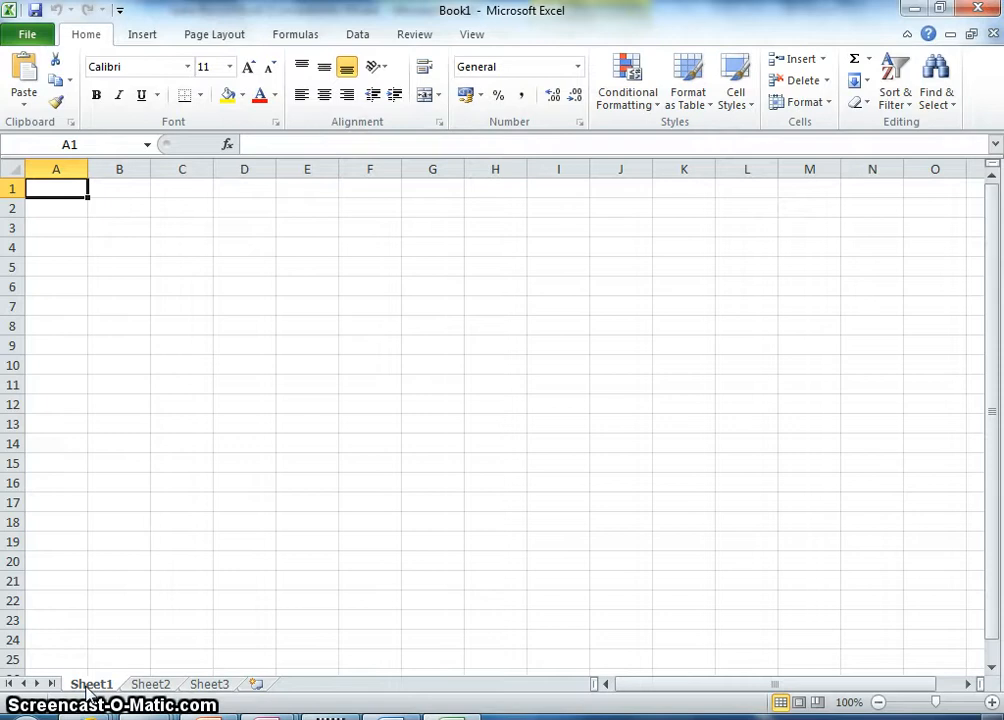
right_click(72, 183)
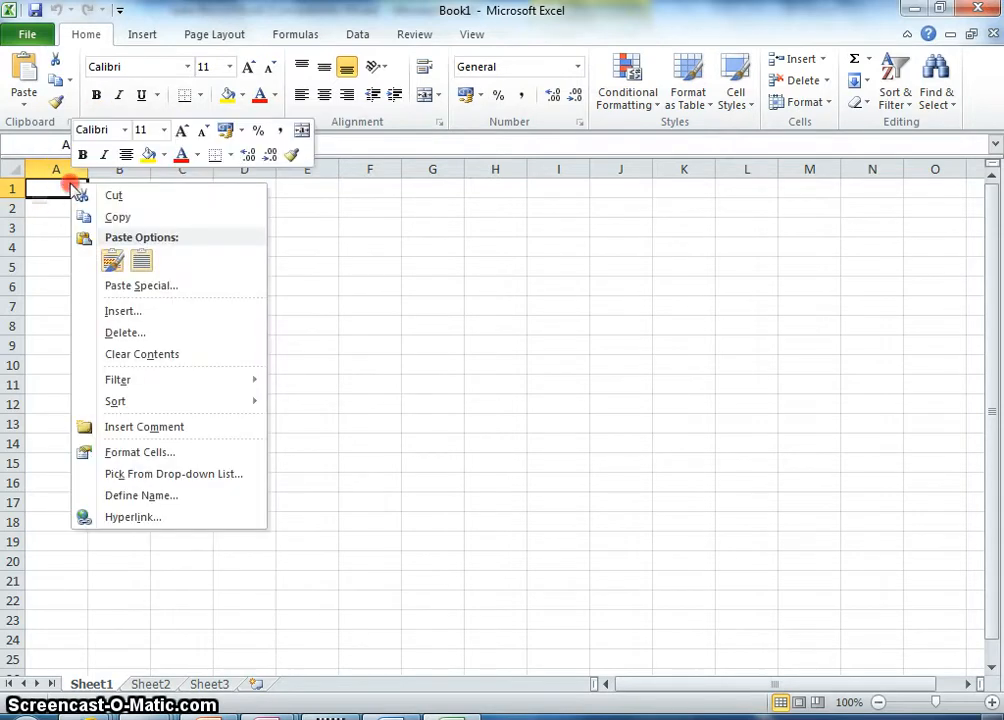
click(141, 258)
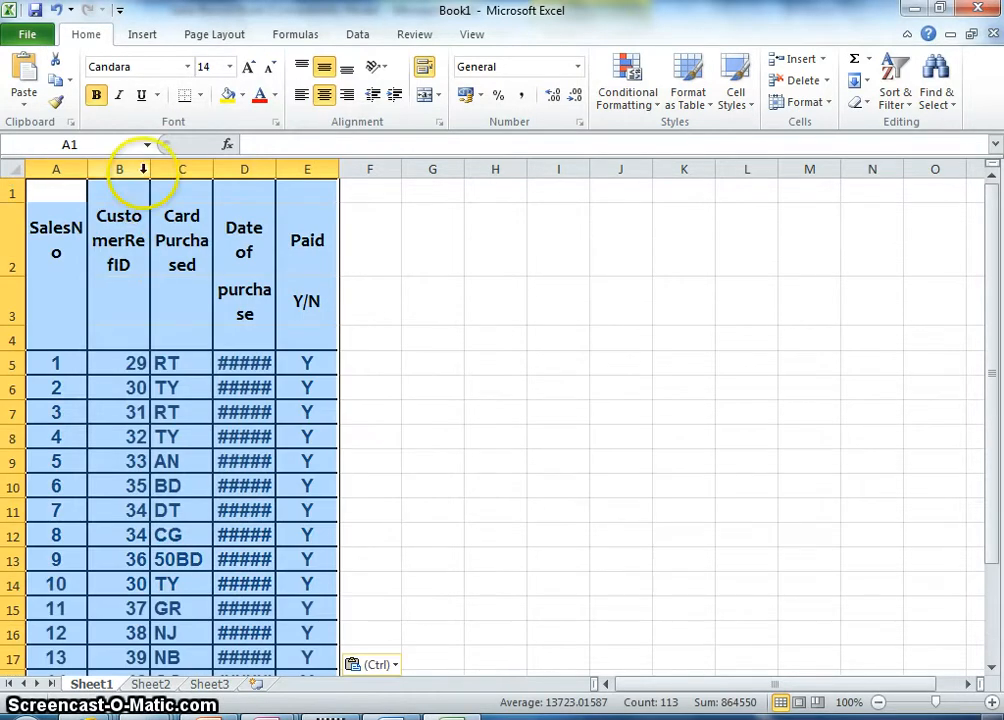
scroll(263, 308, down, 4)
scroll(264, 308, up, 4)
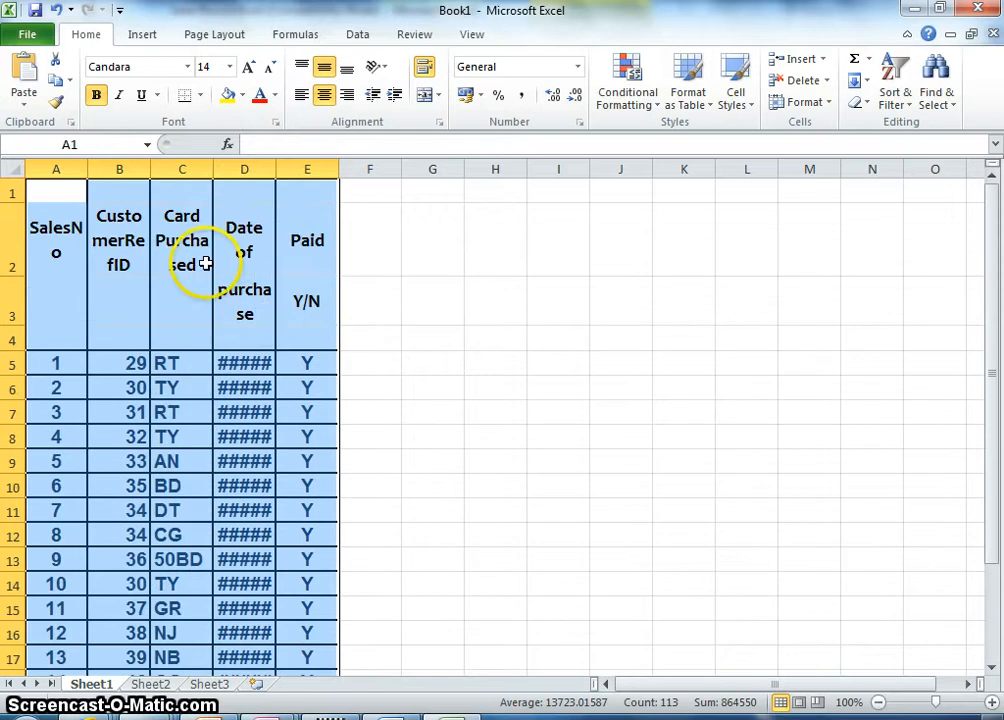
Autofit the widths of columns B to E in the pasted sales table and check its rows down to sale 21
double_click(276, 172)
double_click(381, 172)
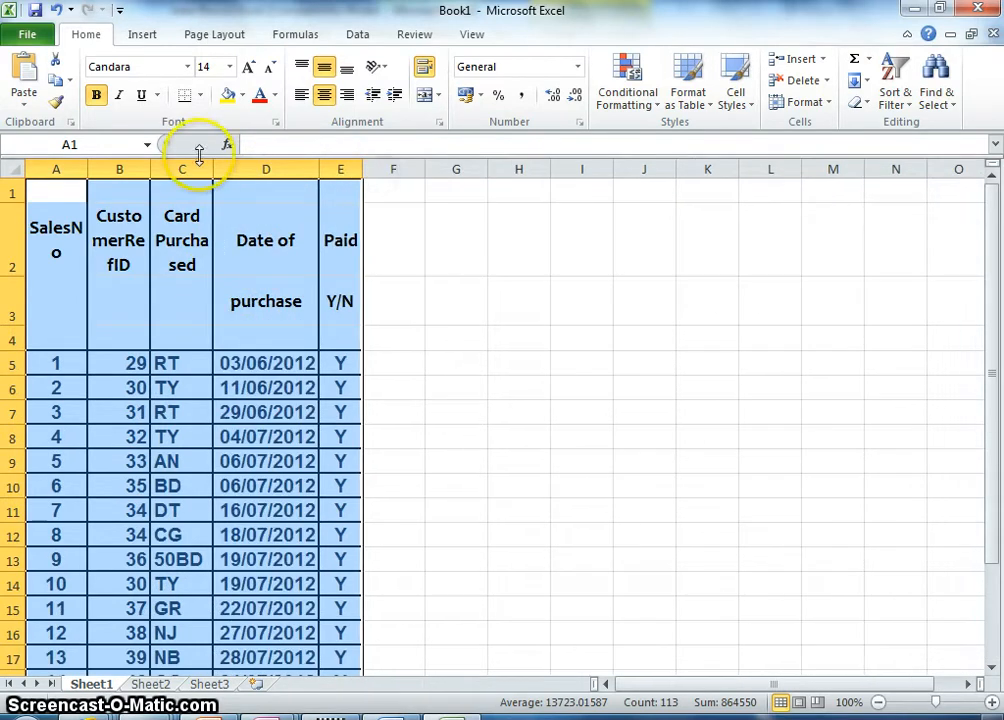
click(158, 169)
double_click(151, 173)
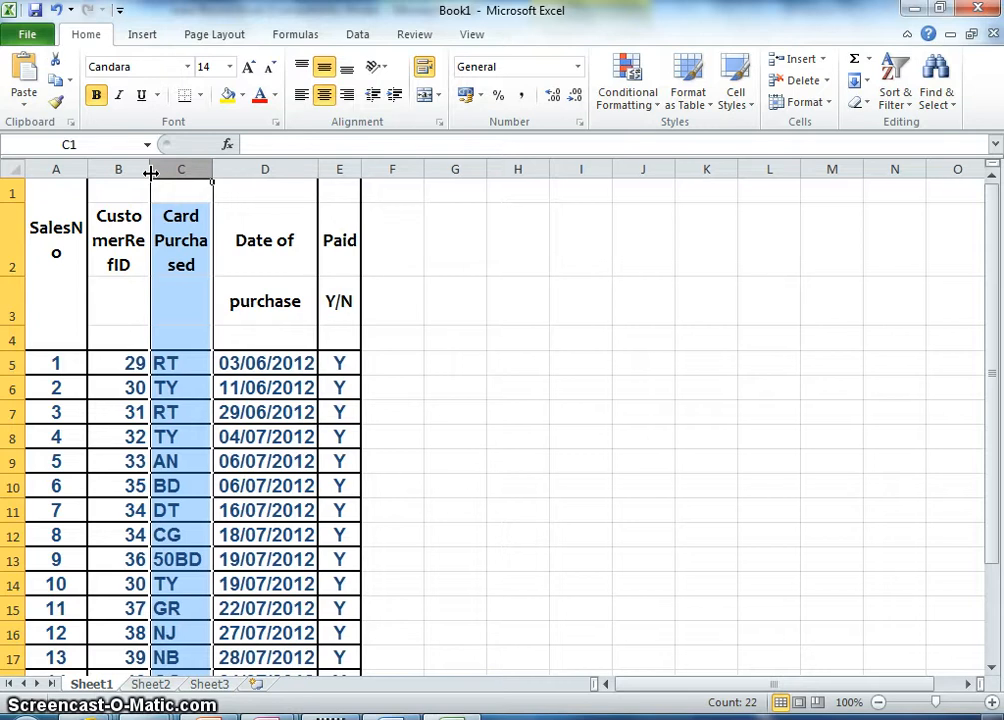
double_click(216, 174)
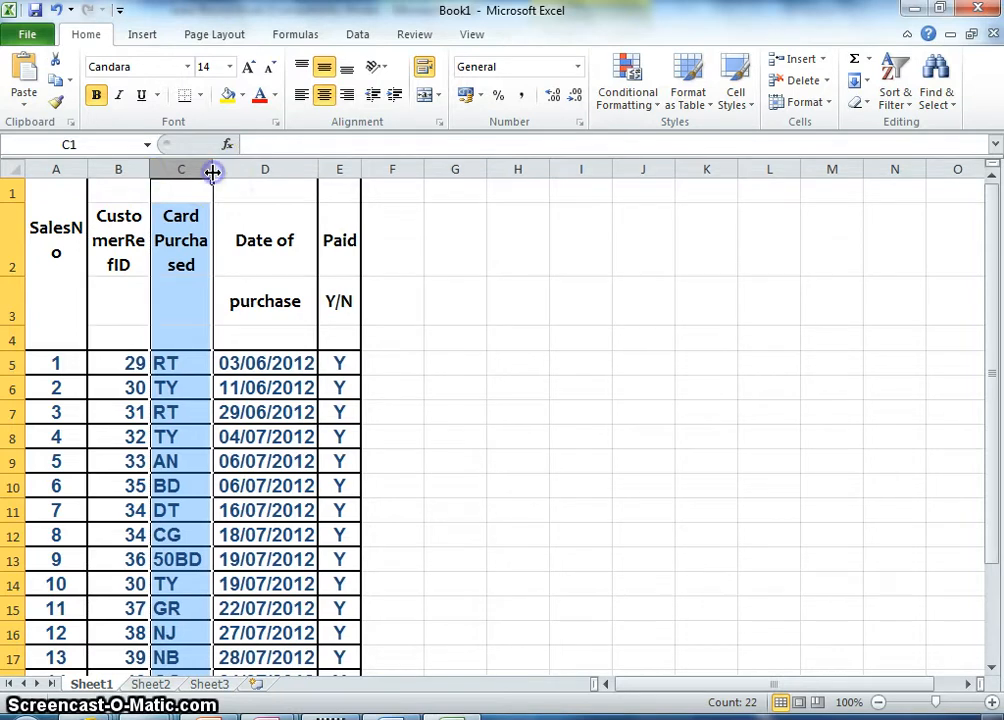
click(497, 225)
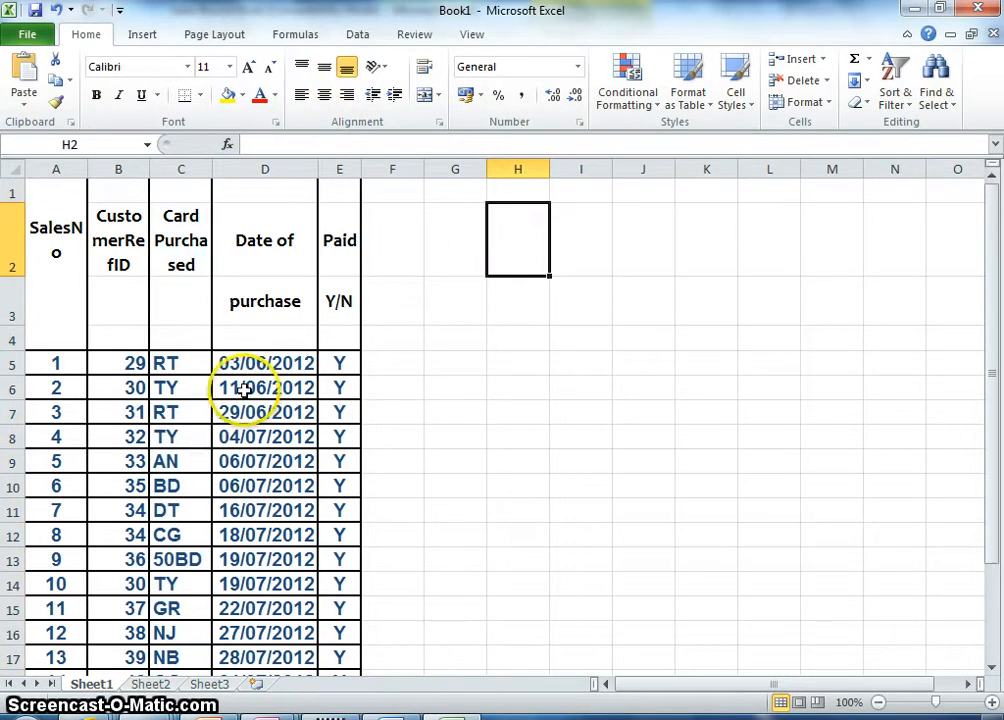
scroll(300, 489, down, 6)
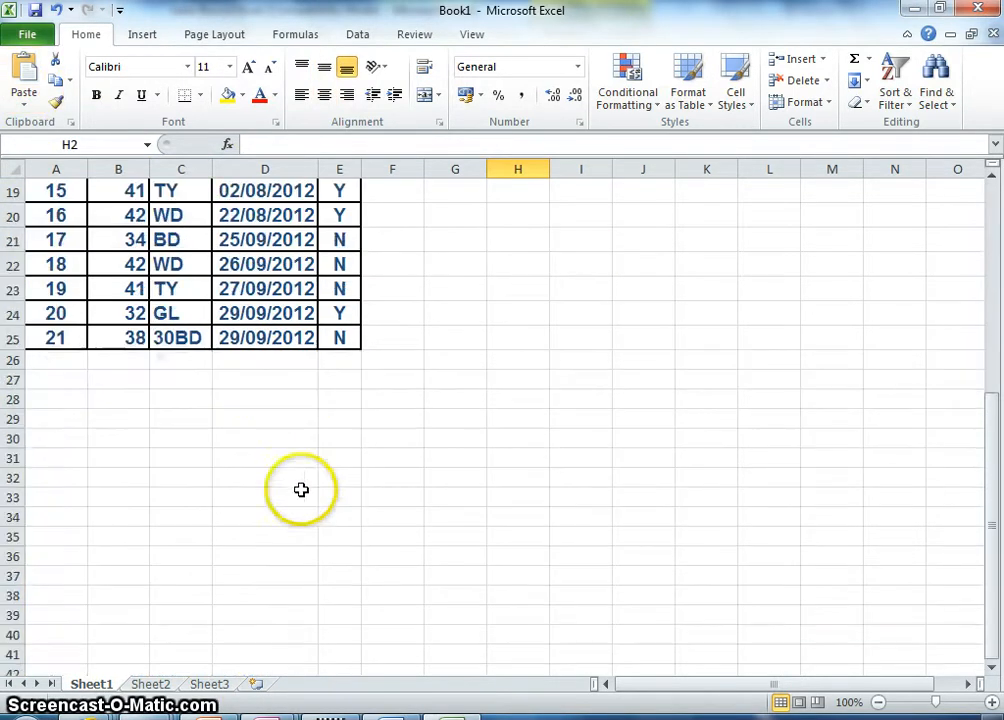
scroll(314, 459, up, 6)
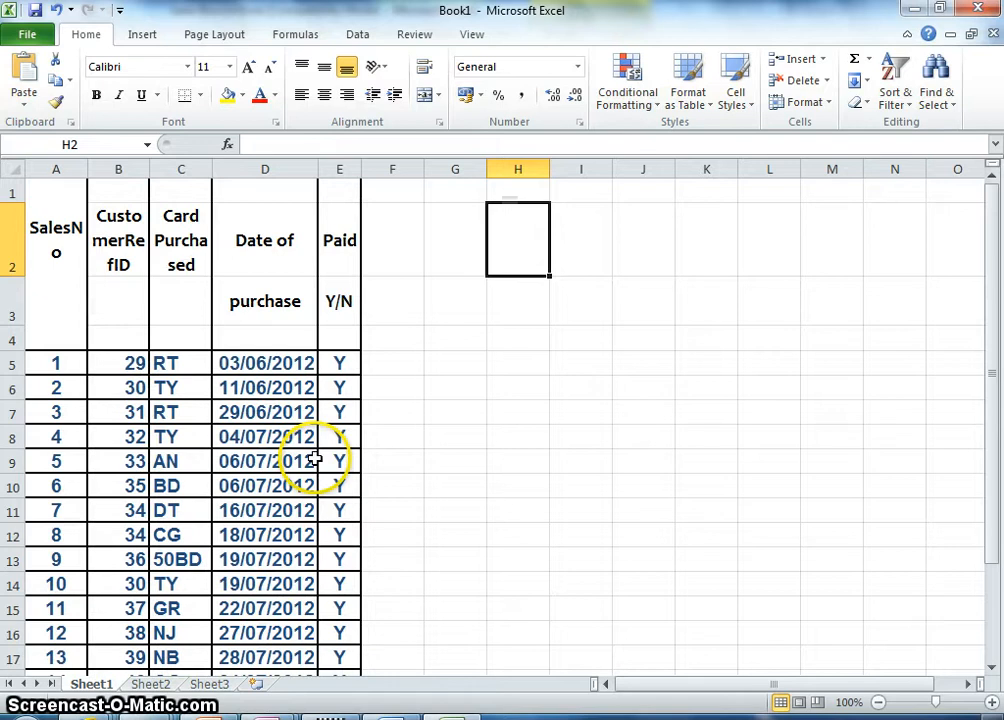
Start saving the workbook under the file name "Sales record book"
click(24, 36)
click(58, 94)
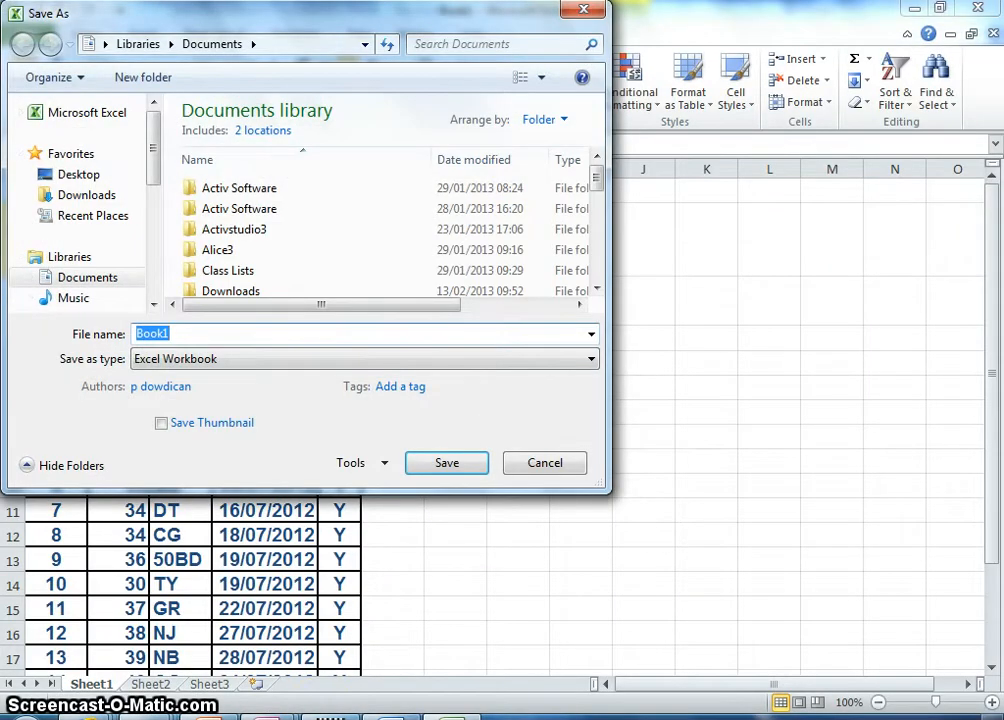
mouse_move(390, 717)
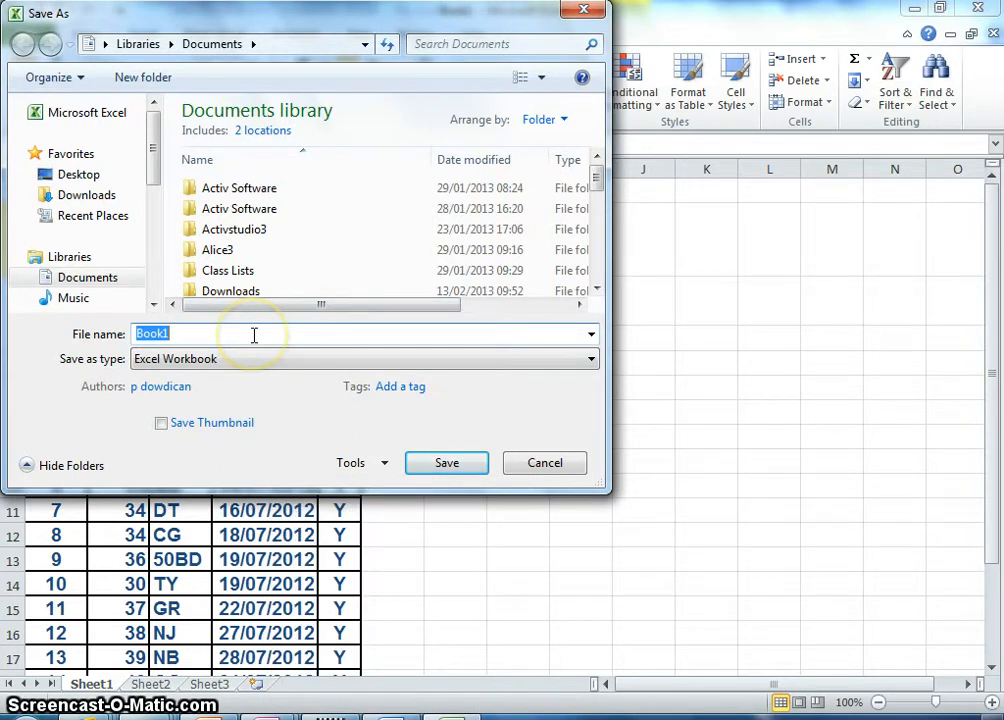
text(Sales record b)
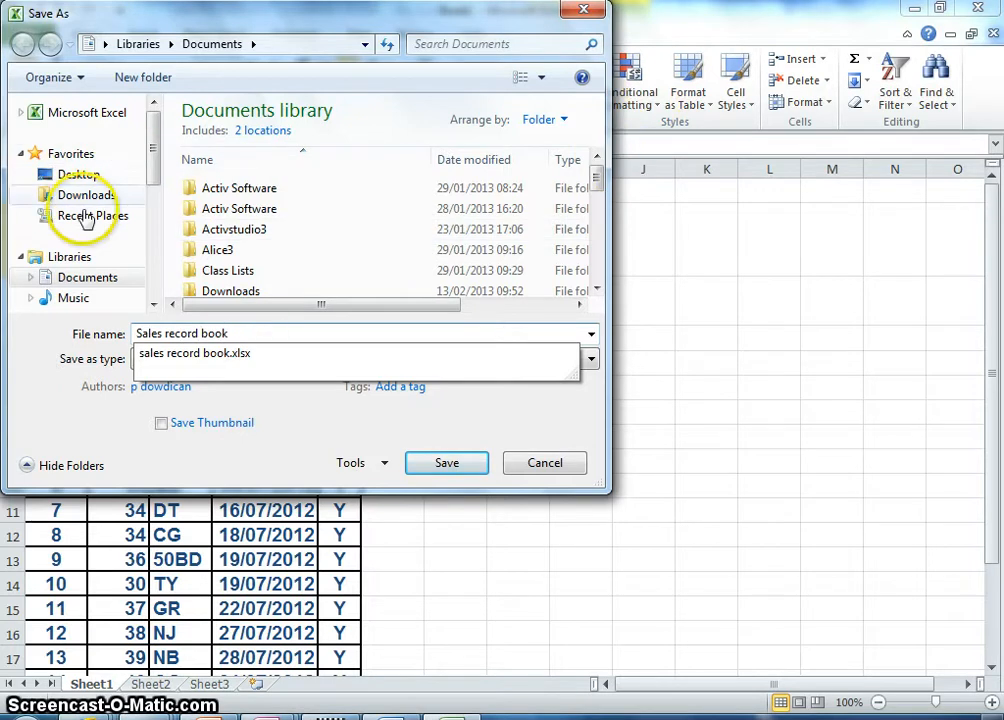
Save the workbook in the Unit R004 folder, inside GCSE under Year Groups Resources on Home Drive (H:)
drag(152, 190, 152, 238)
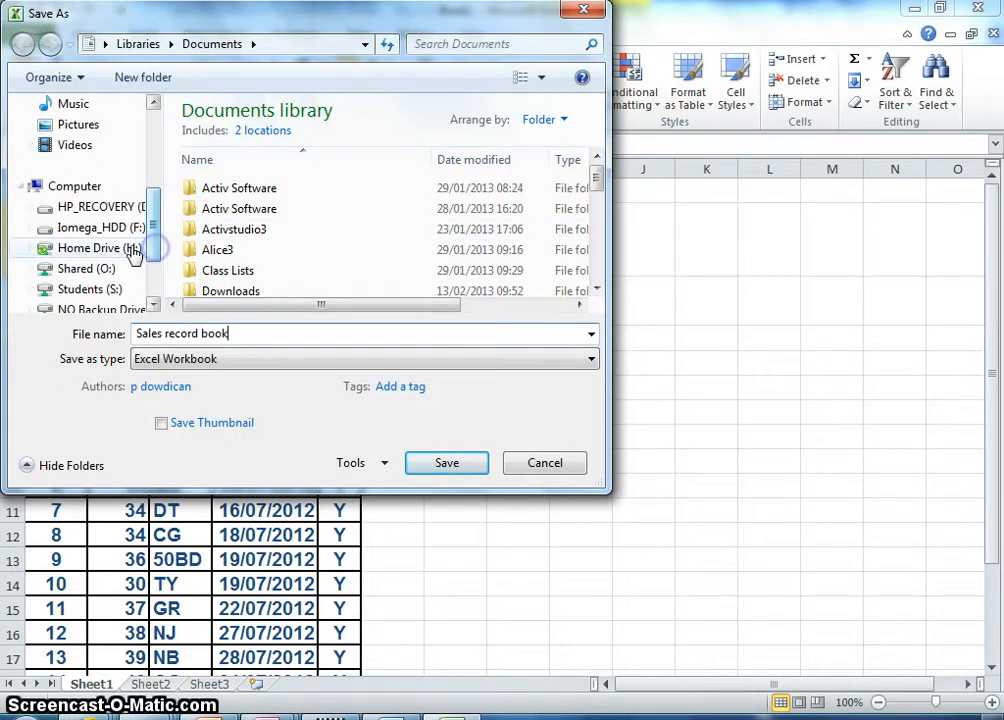
click(134, 252)
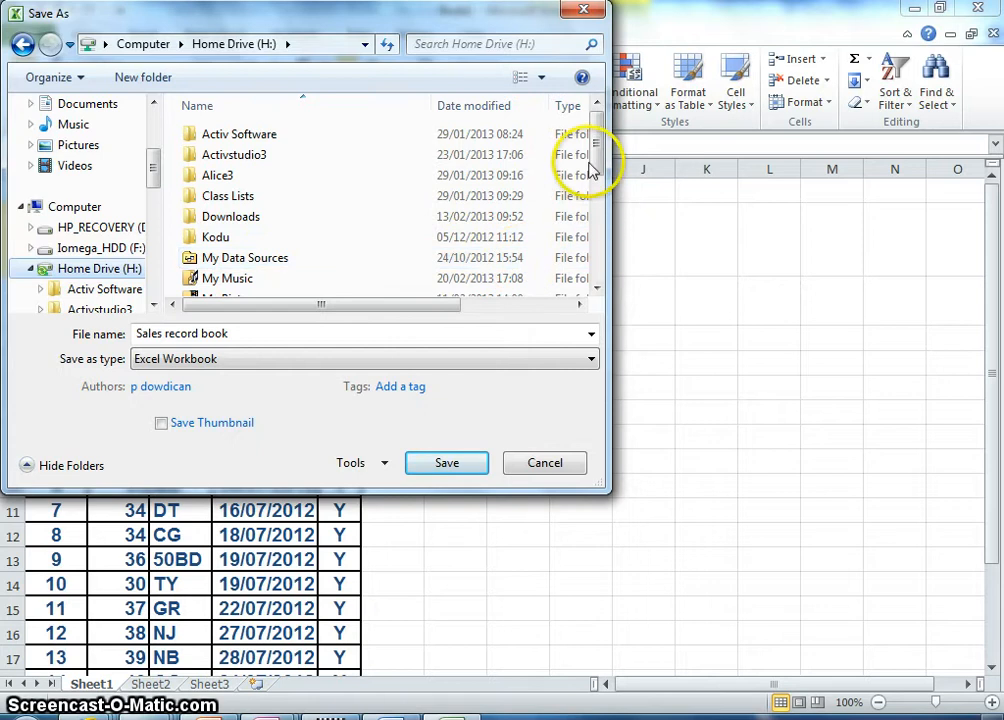
drag(592, 168, 578, 271)
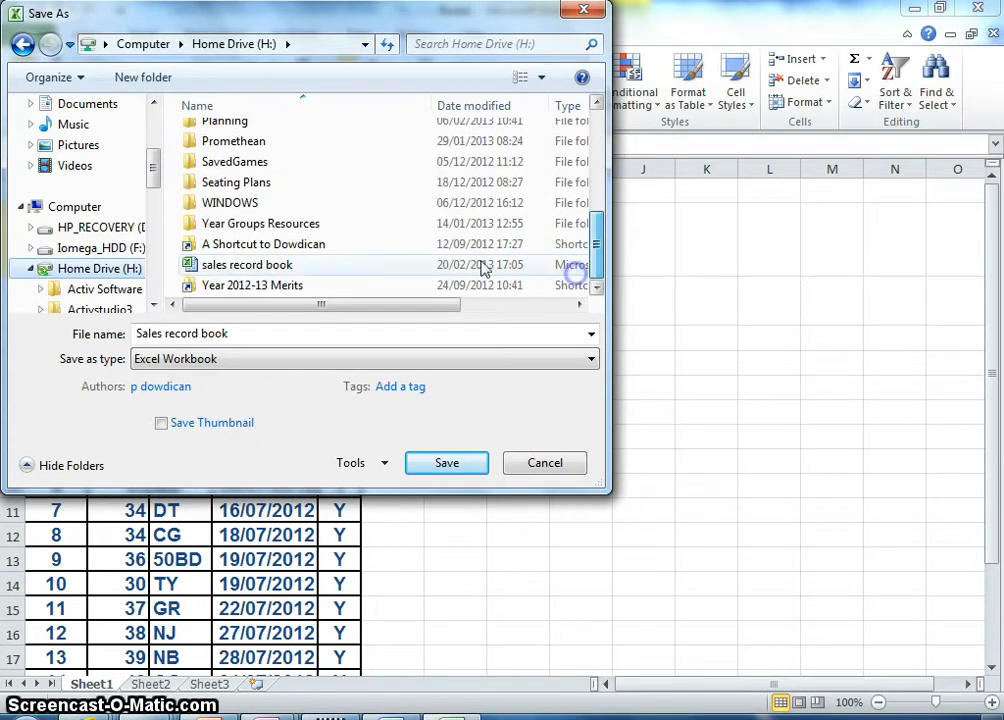
double_click(272, 248)
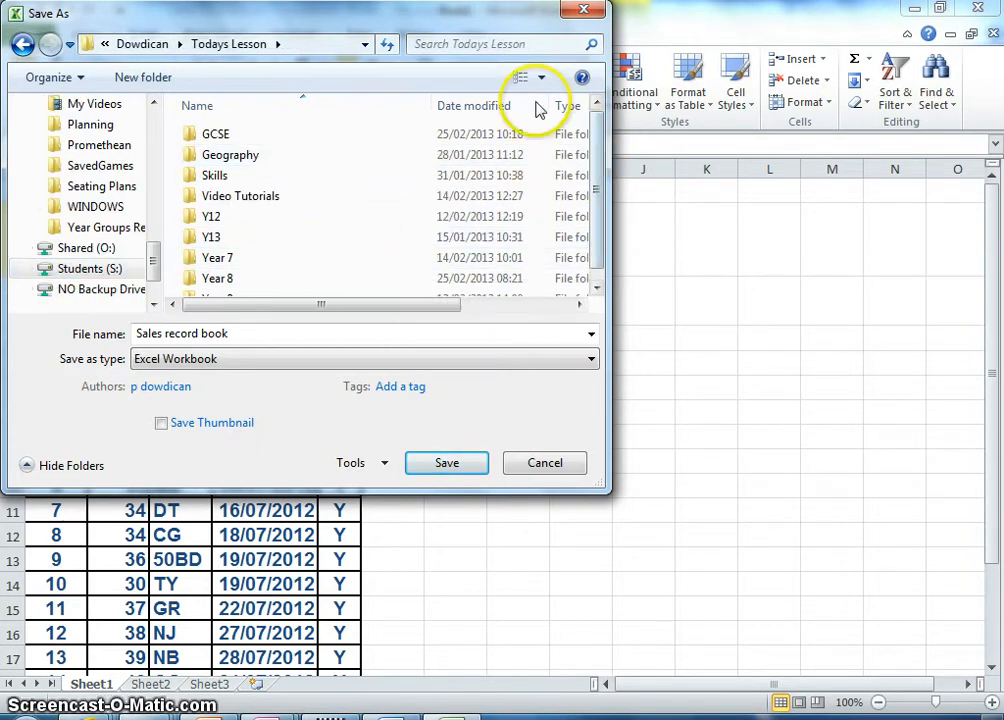
click(22, 44)
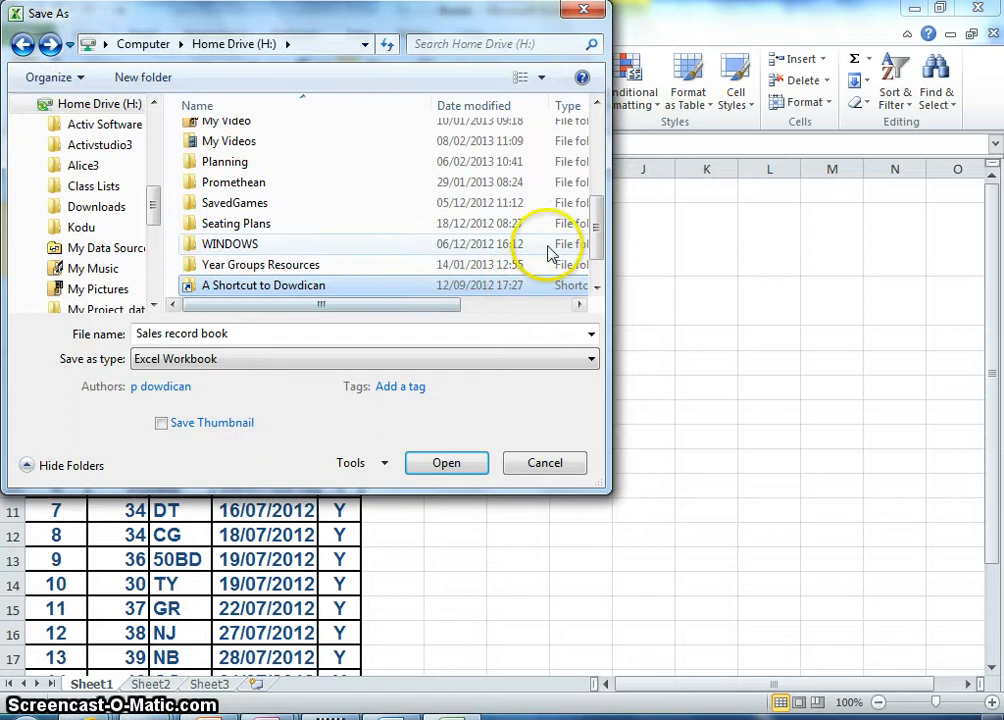
double_click(302, 264)
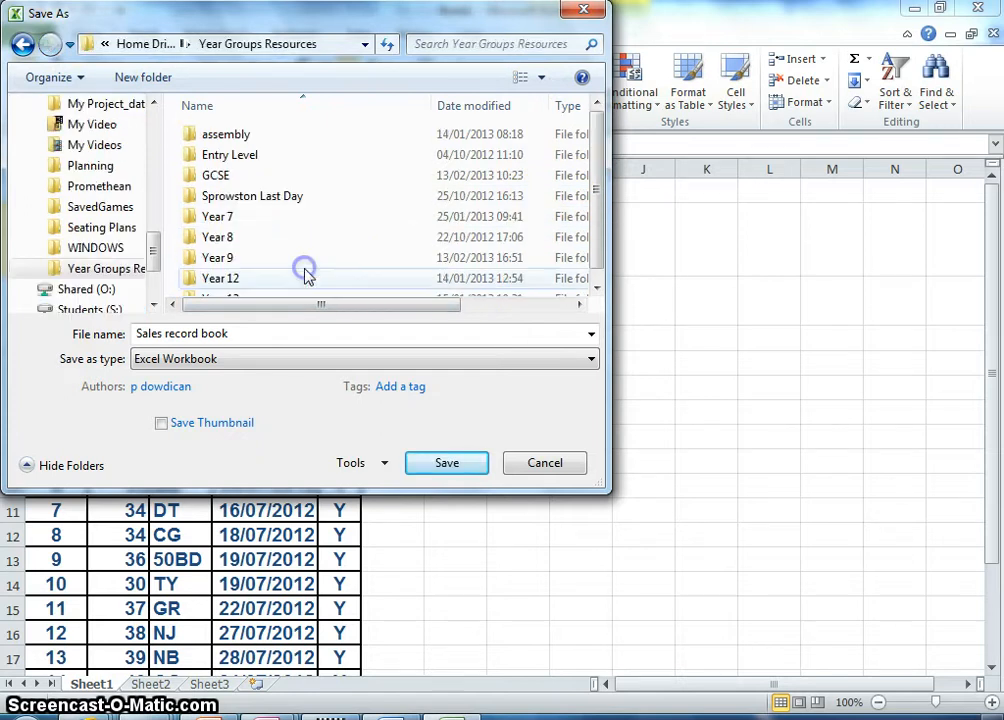
double_click(224, 174)
double_click(258, 236)
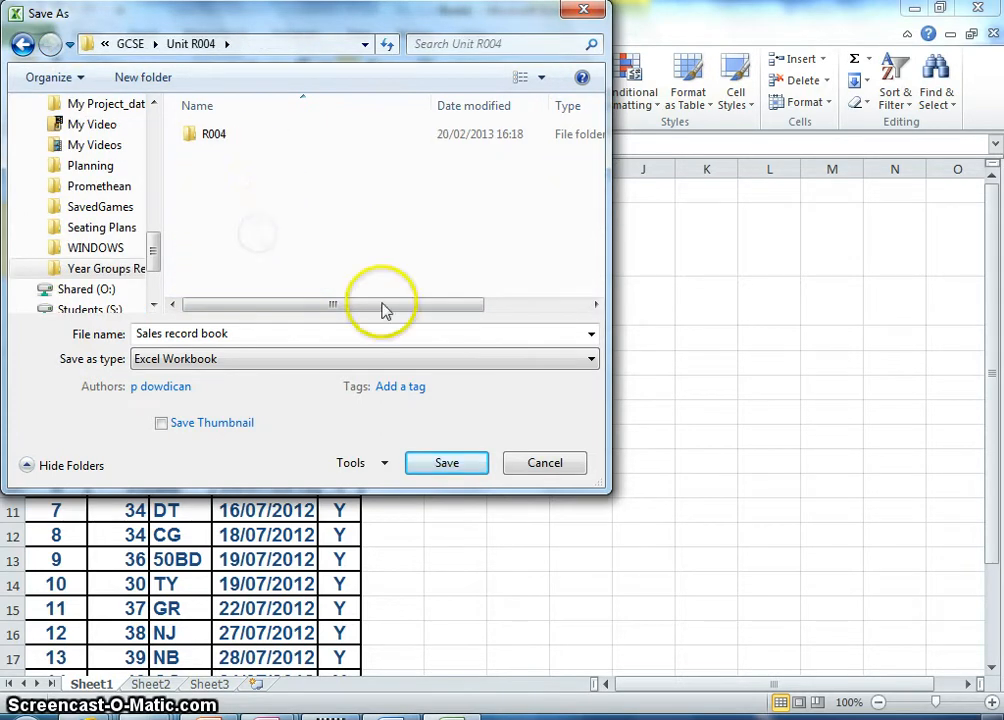
click(434, 466)
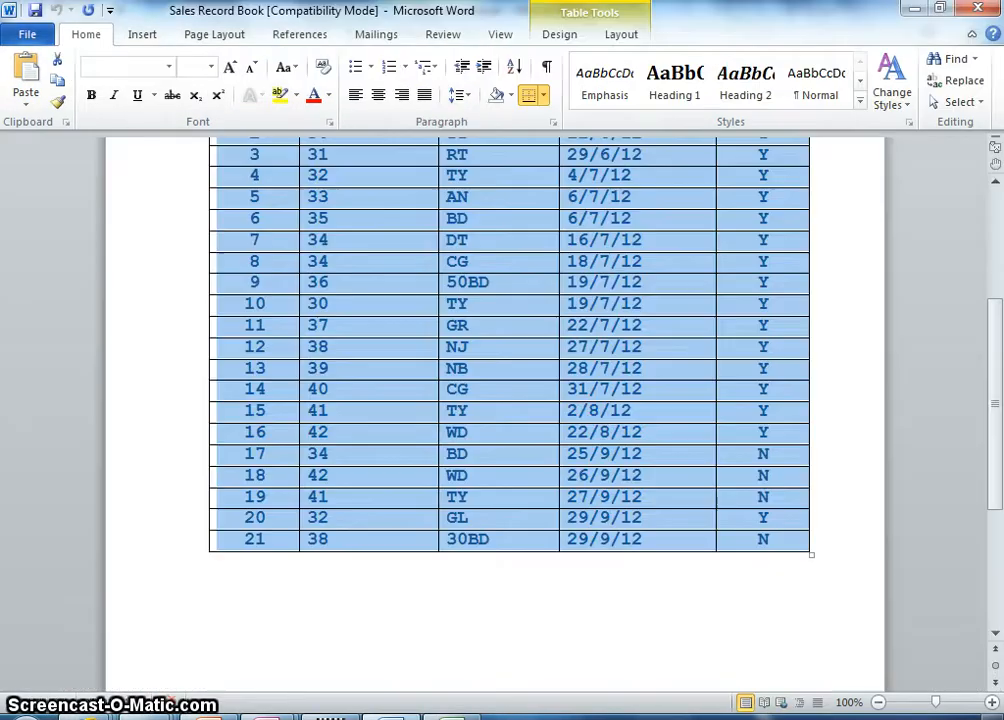
Switch to the CardsbyJames database showing the customers table in Access and start importing an Excel spreadsheet
click(393, 716)
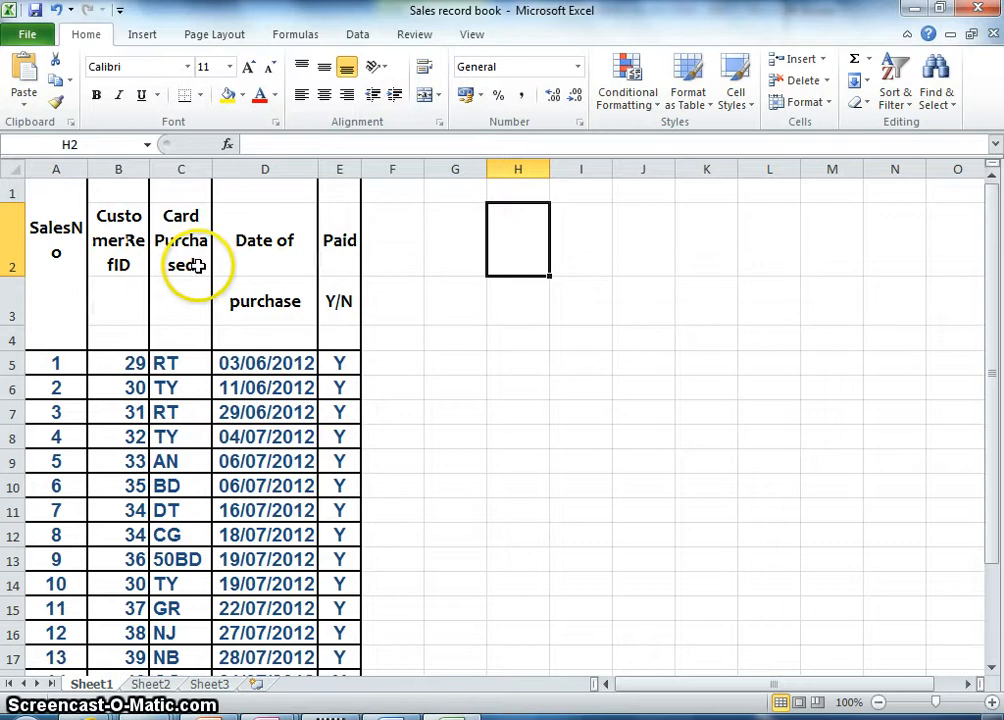
mouse_move(268, 716)
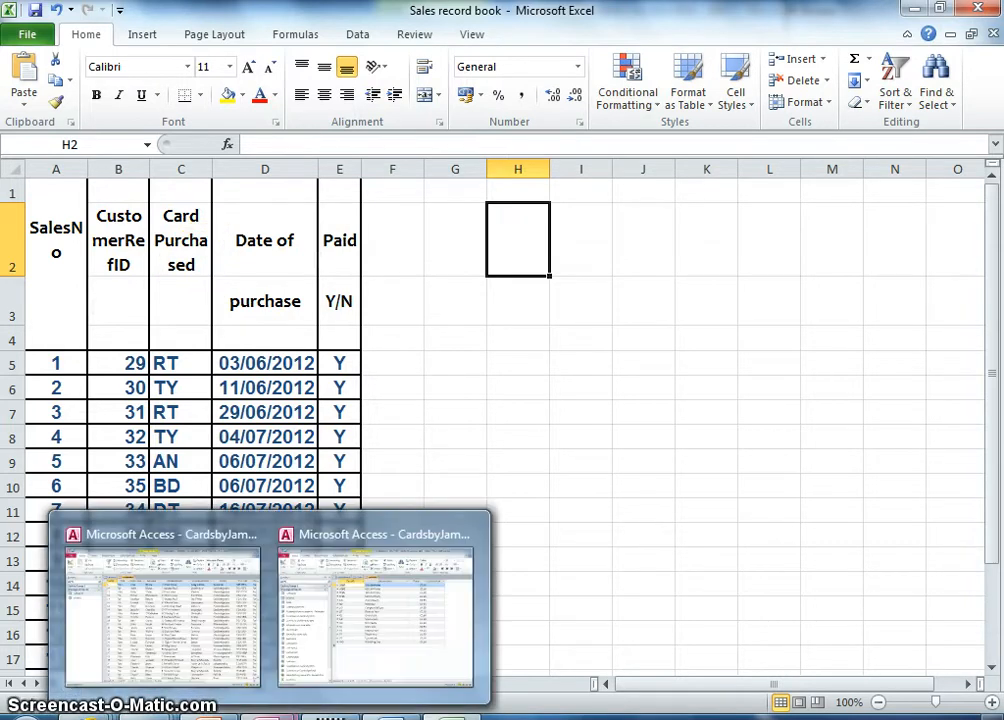
click(197, 634)
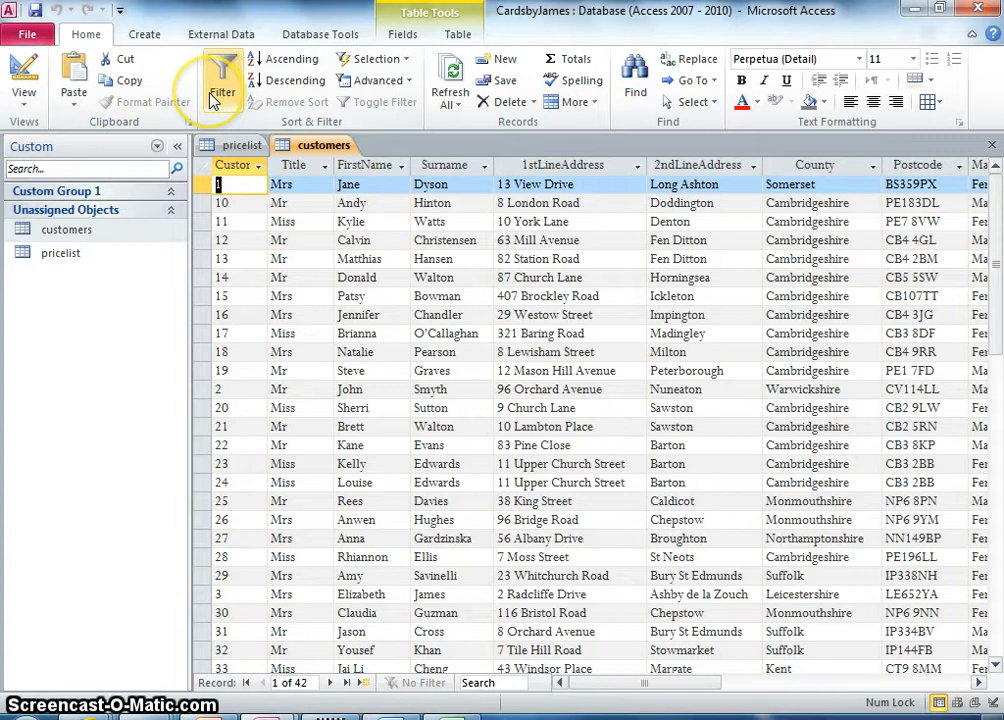
click(224, 34)
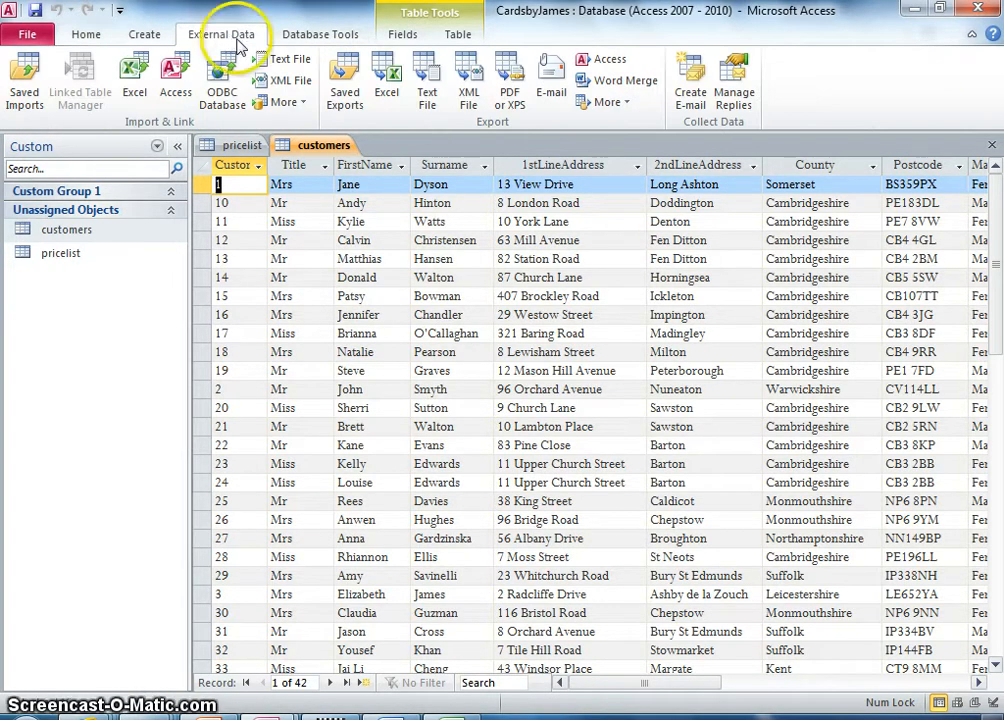
click(130, 88)
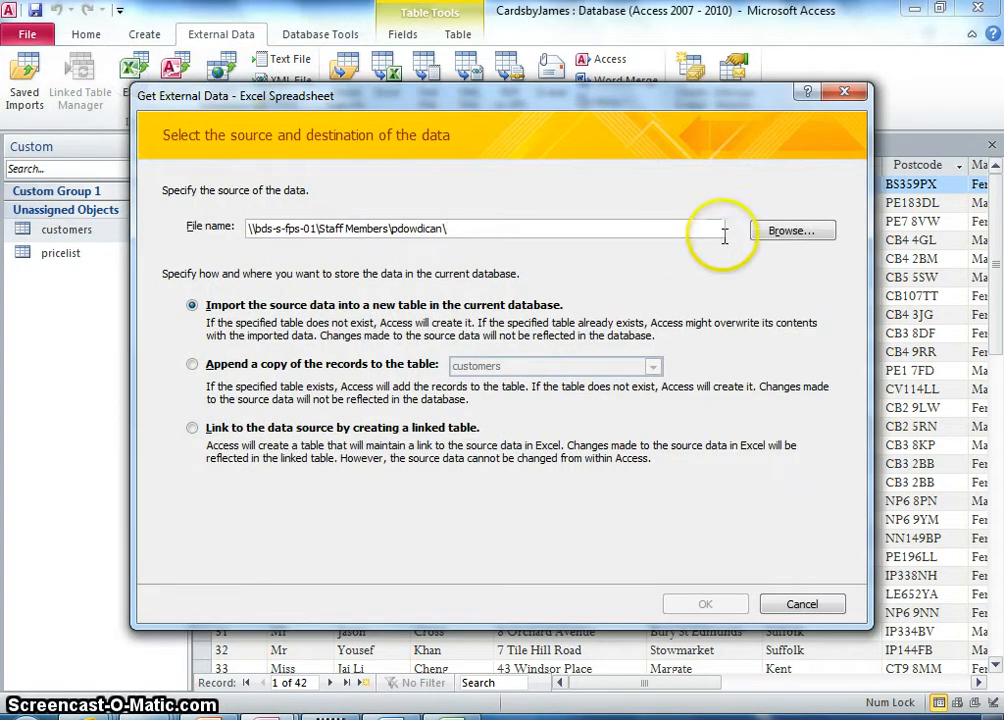
Choose the Sales record book workbook from Year Groups Resources > GCSE > Unit R004 on Home Drive (H:) as the import source
click(769, 238)
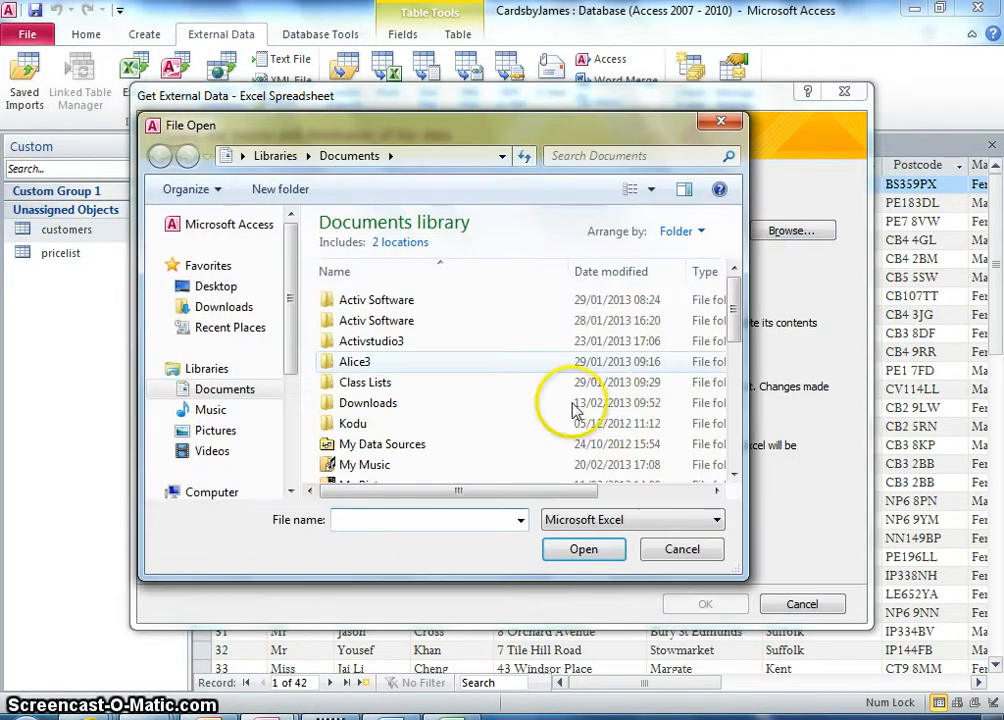
drag(731, 318, 734, 412)
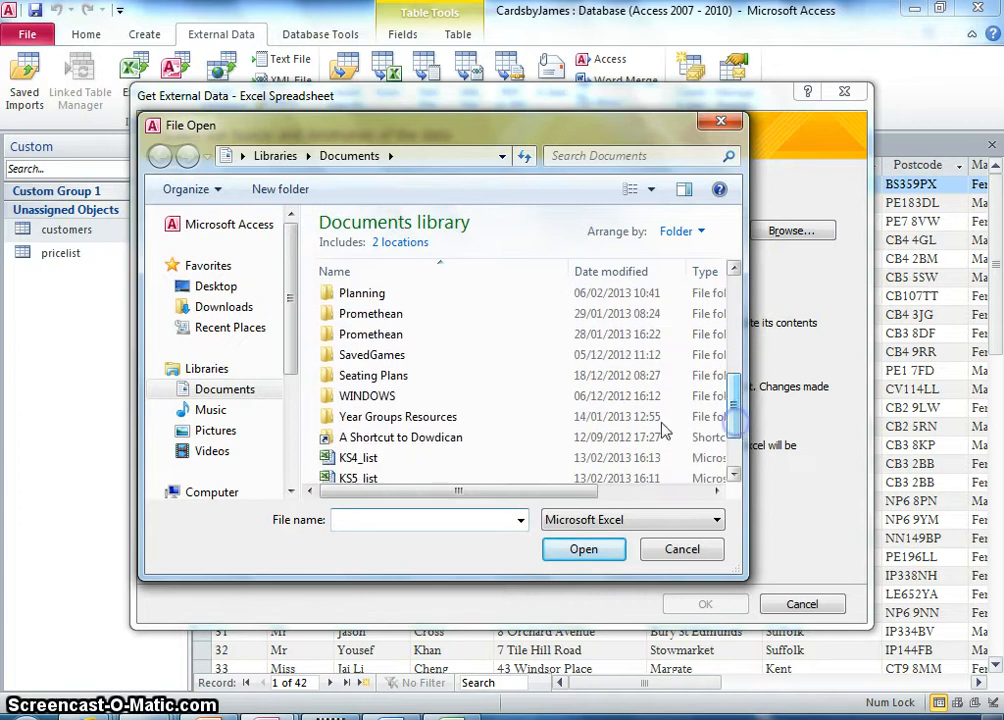
drag(290, 322, 285, 430)
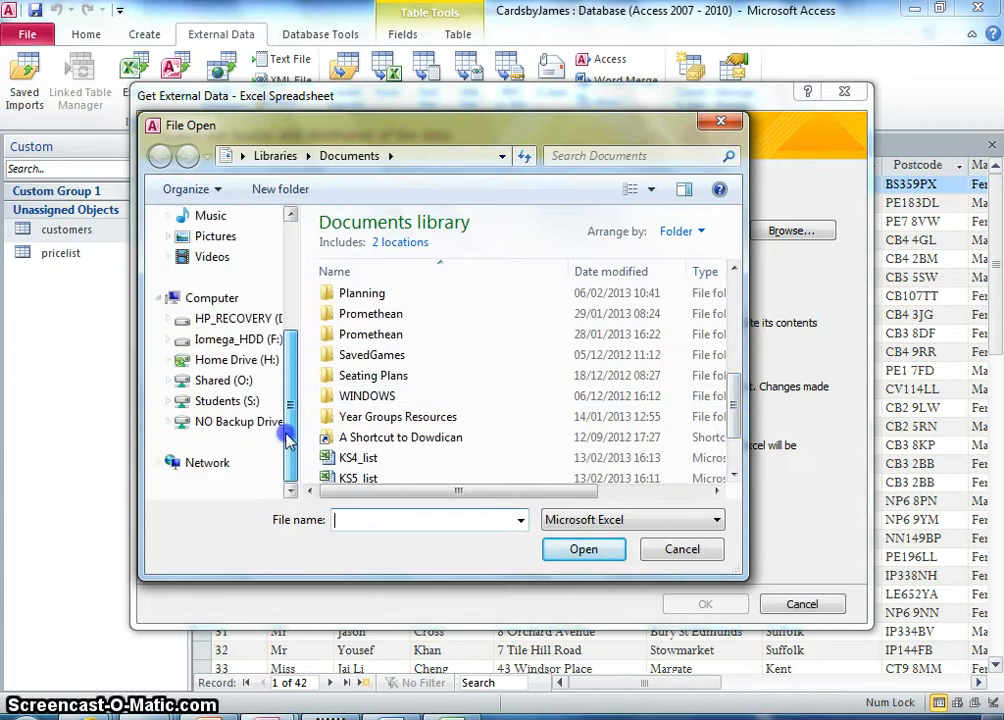
click(257, 366)
drag(733, 305, 743, 420)
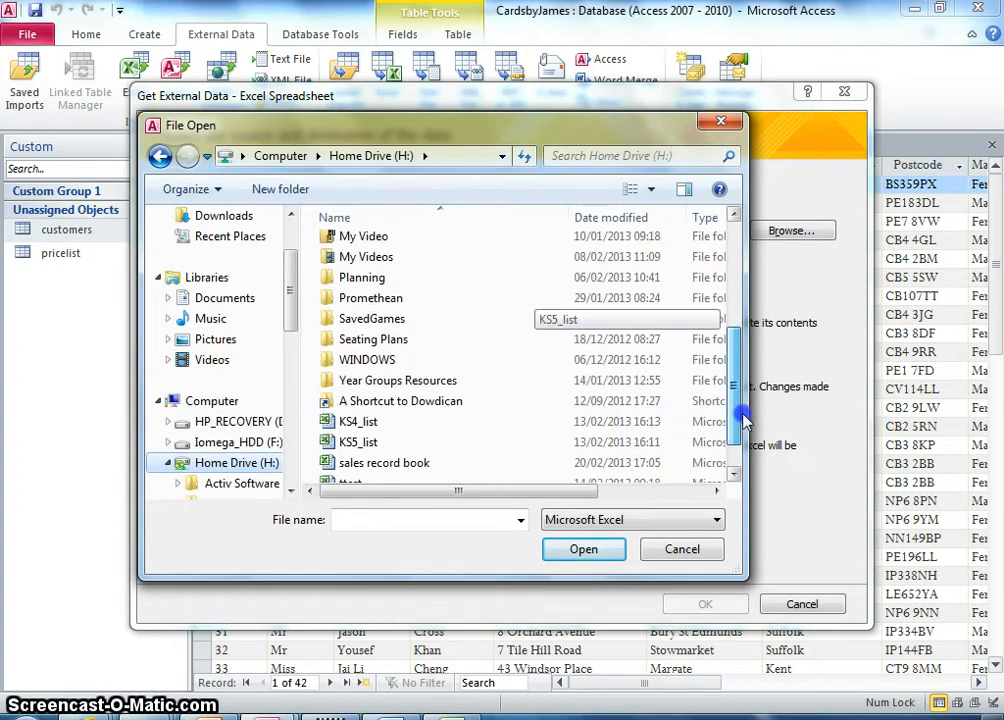
double_click(448, 381)
double_click(386, 287)
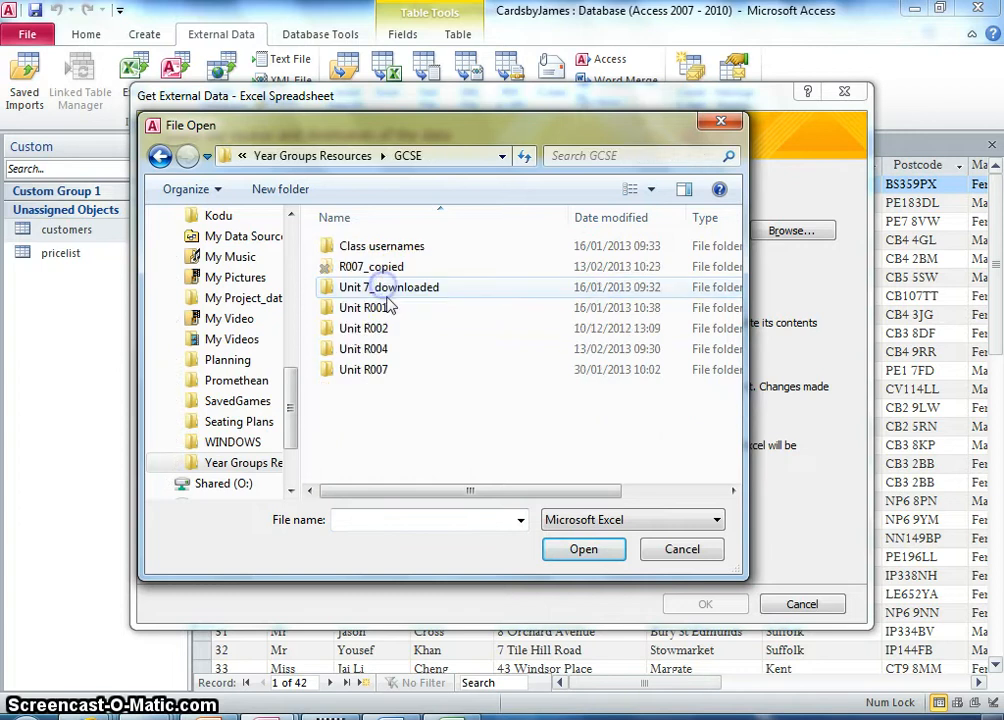
double_click(402, 350)
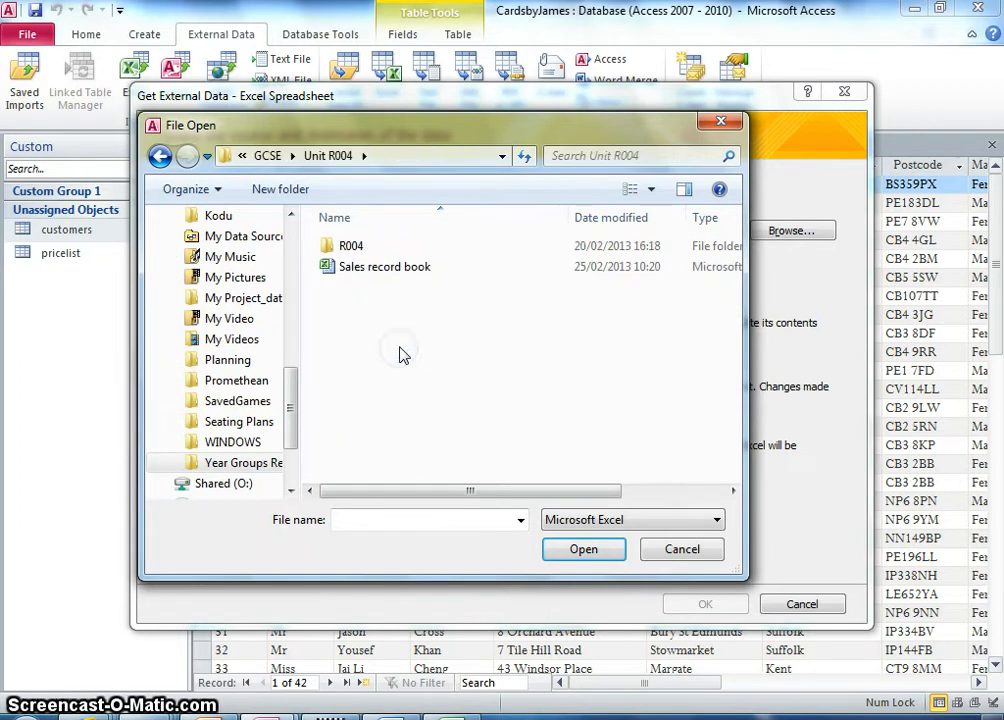
click(399, 268)
click(565, 555)
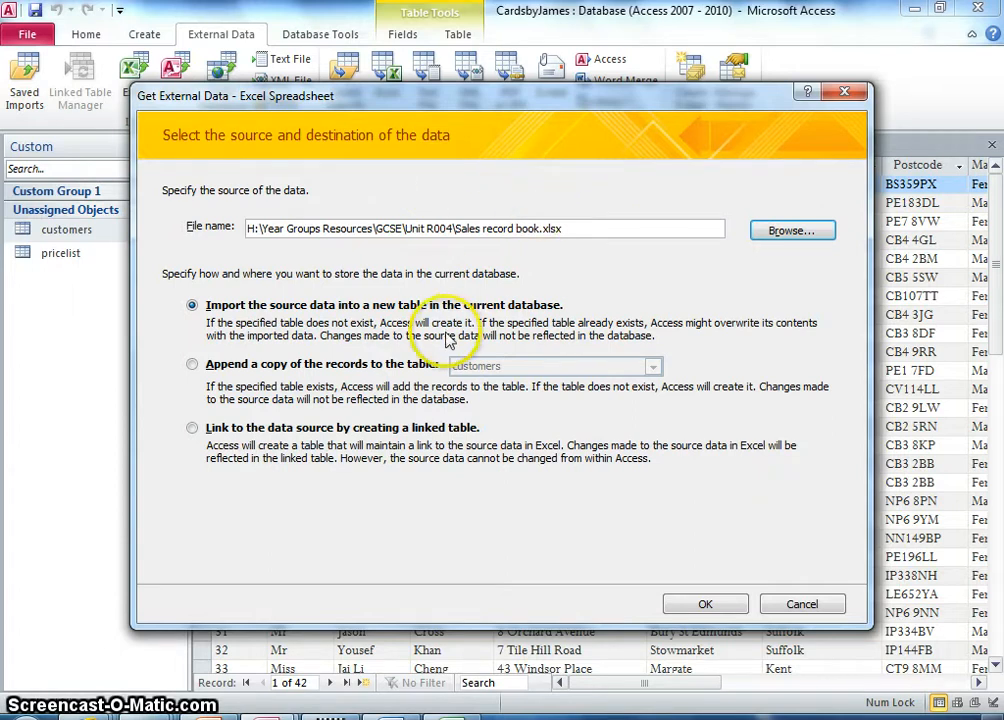
Import the source data into a new table from Sheet1, leaving the first row not treated as column headings
click(707, 606)
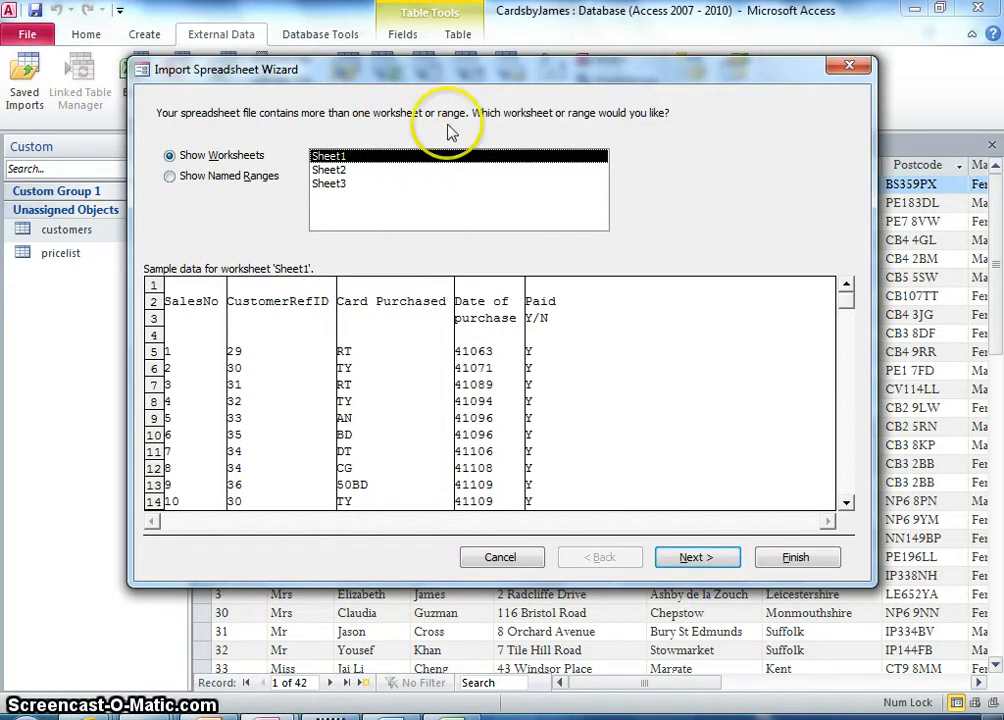
click(698, 560)
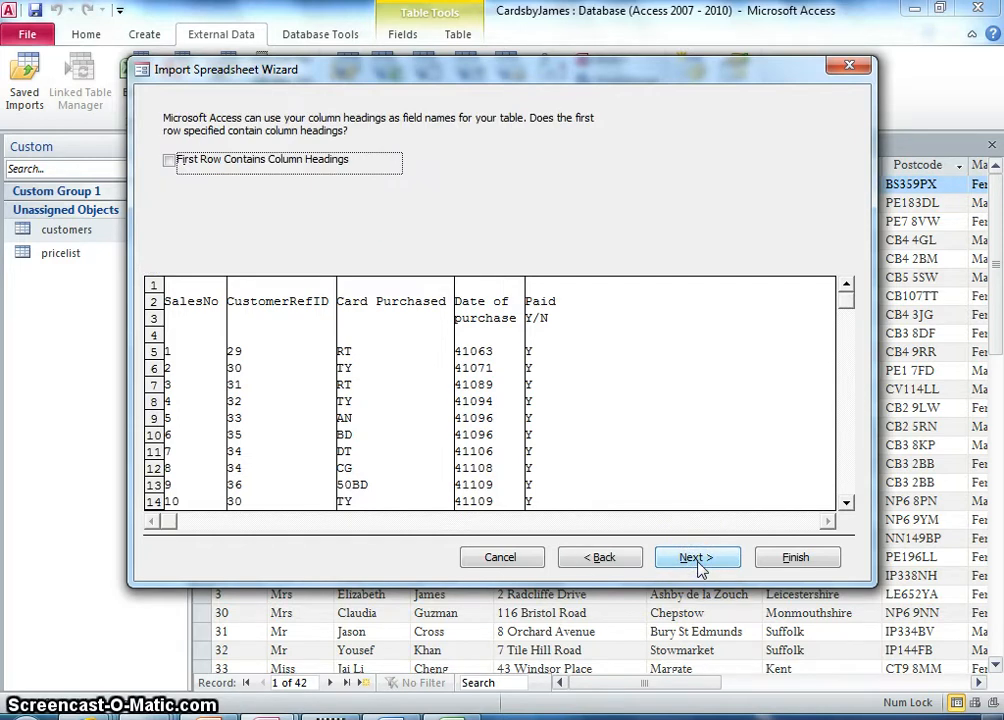
click(697, 560)
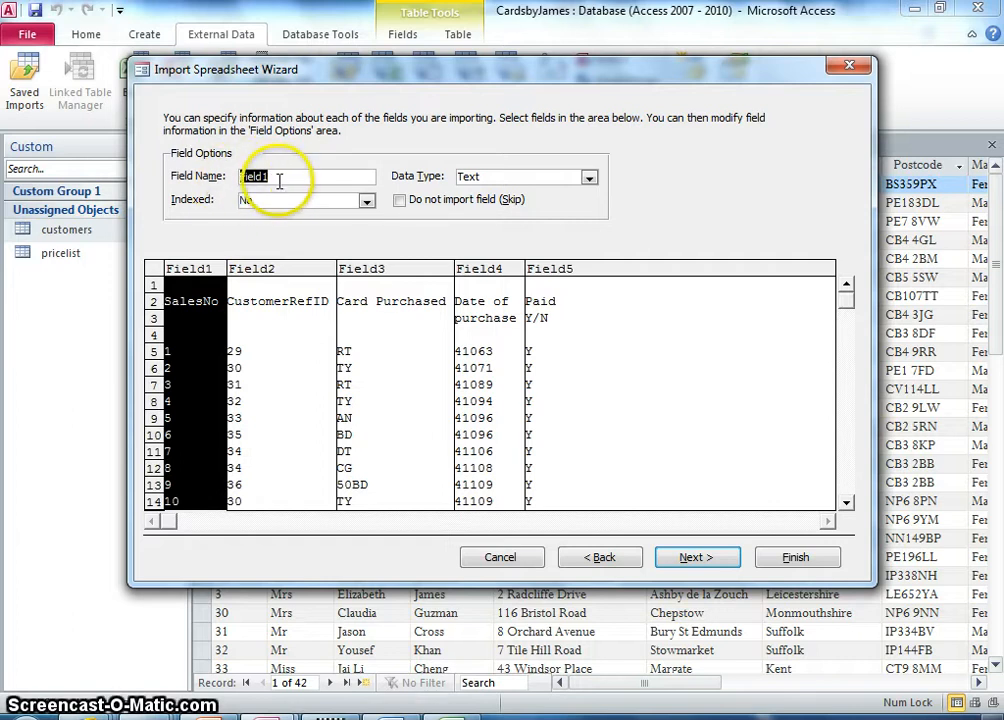
Name the first three import fields "Sales No", "Customer Ref ID" and "Card Purchased"
text(Sales No)
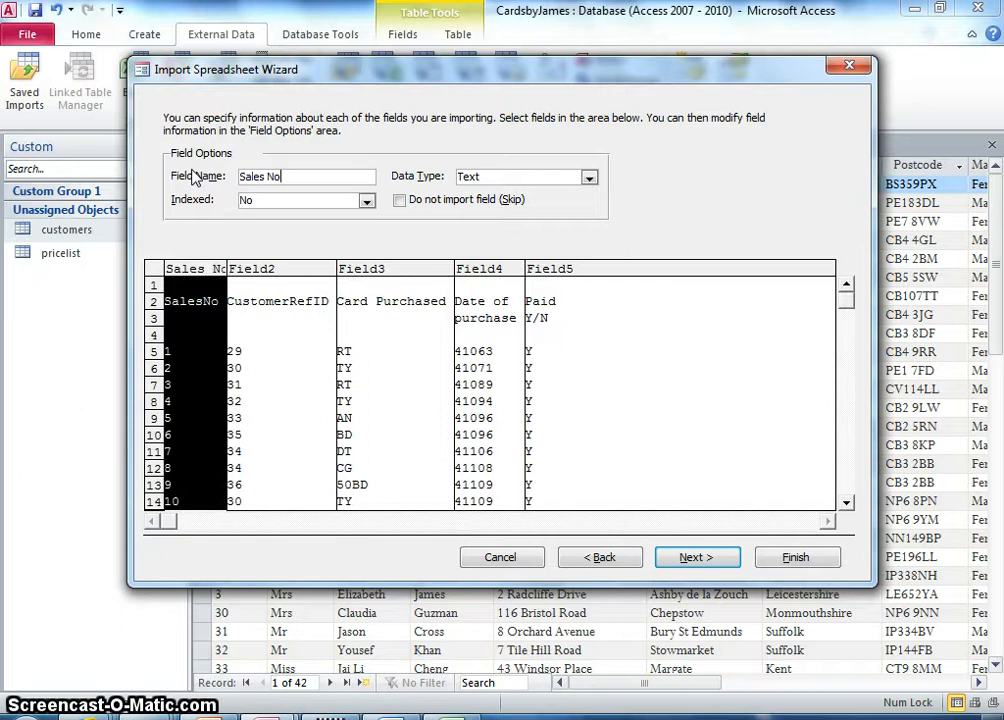
click(249, 270)
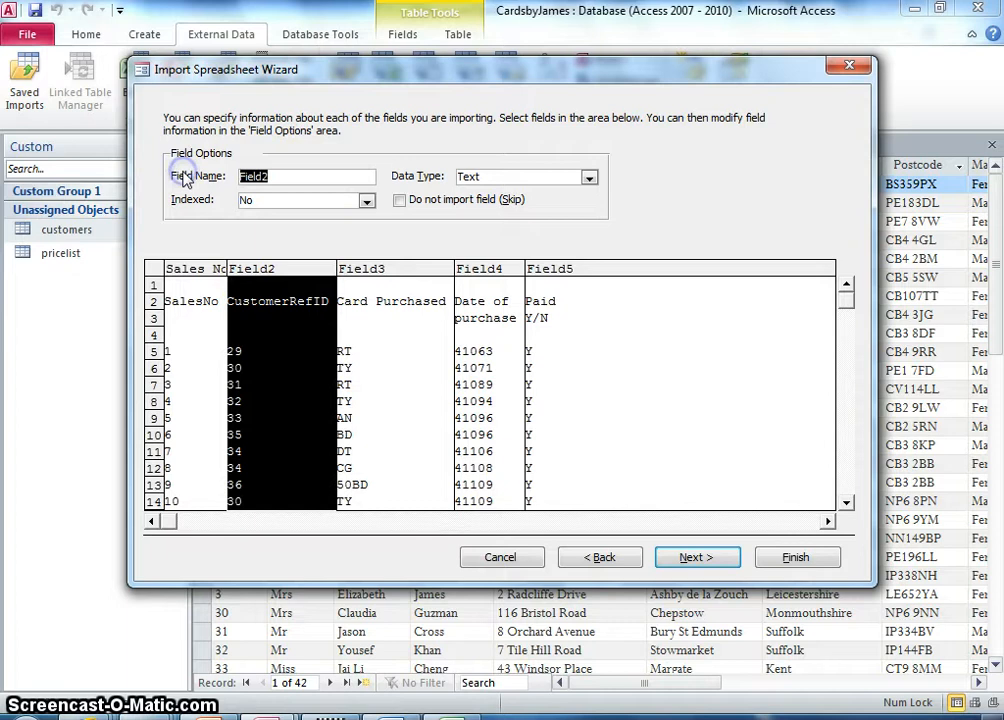
text(Customer Ref ID)
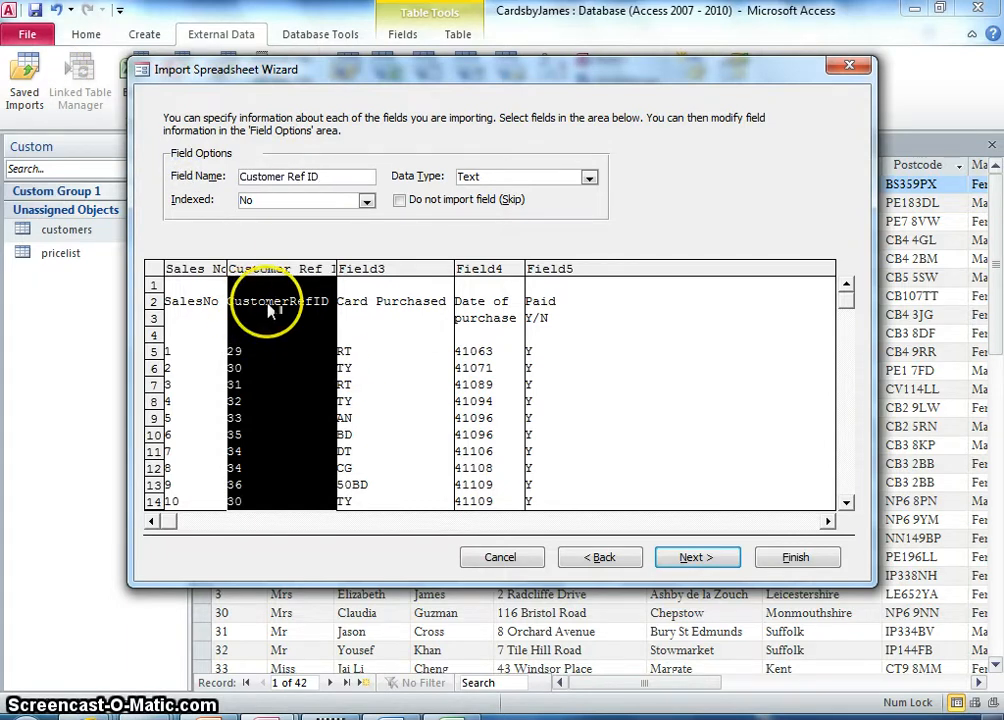
click(372, 270)
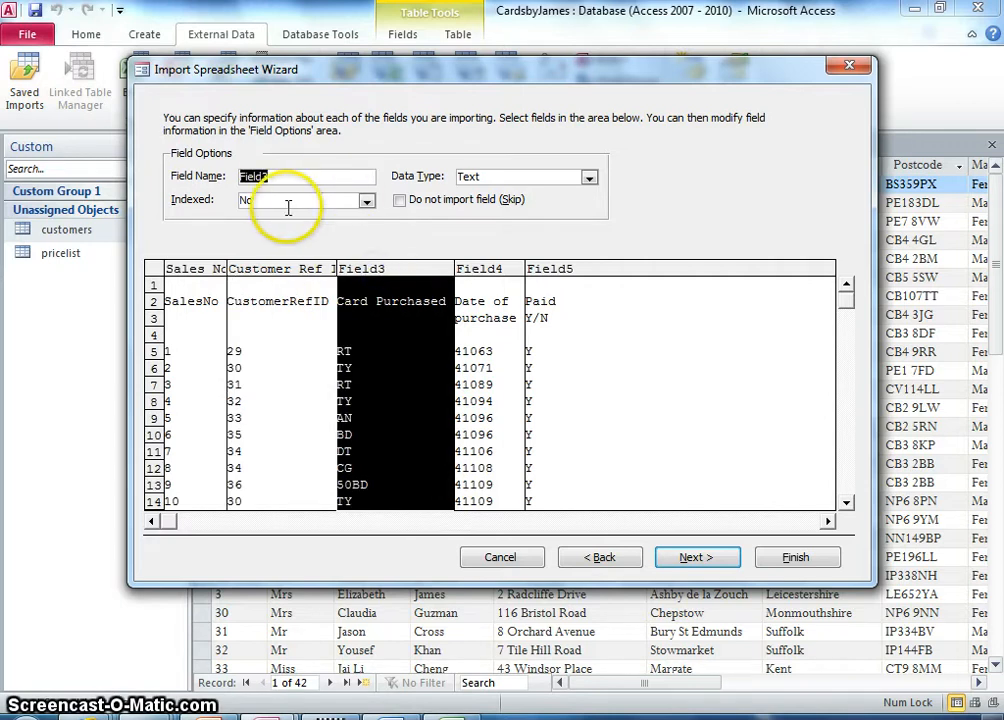
click(275, 176)
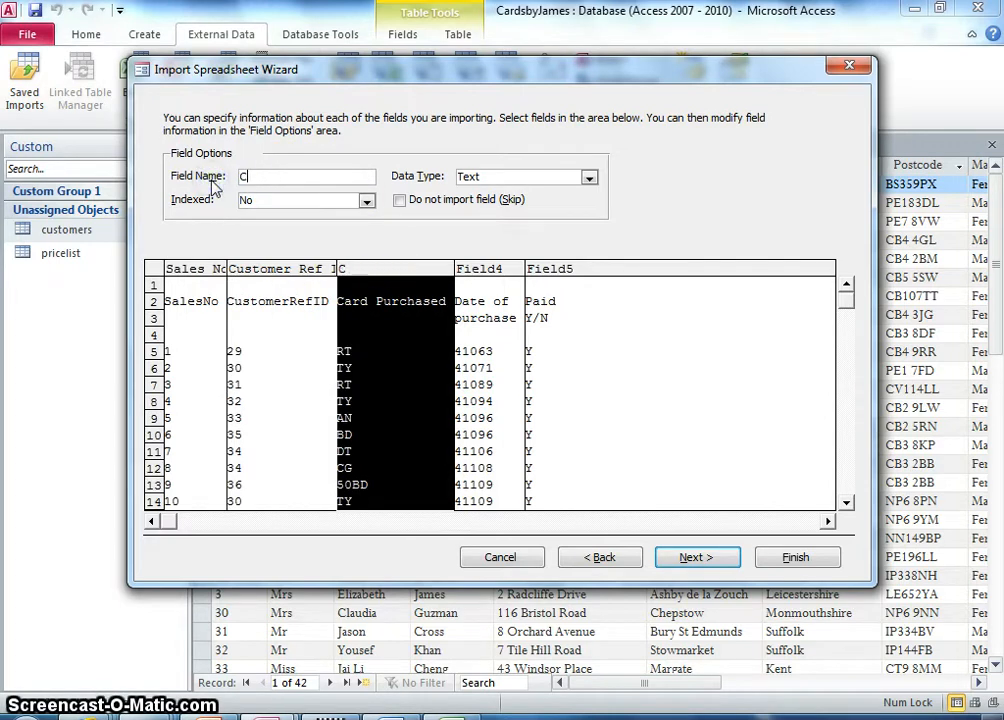
text(Card Purchased)
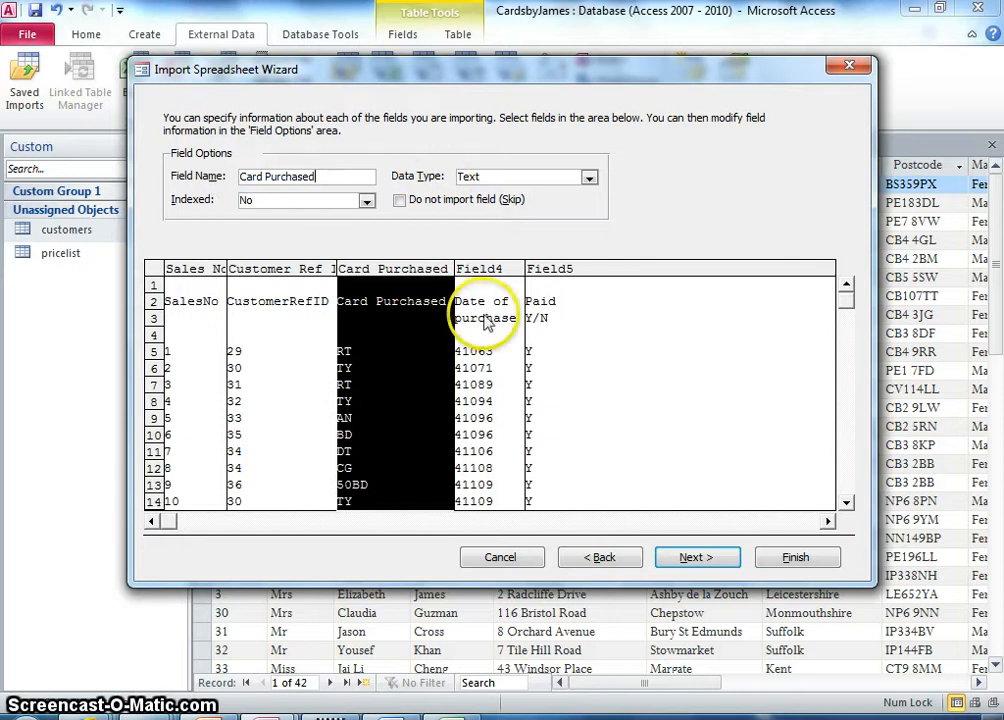
Name the fourth import field "Date of Purchase" and the fifth "Paid Yes/No"
click(490, 270)
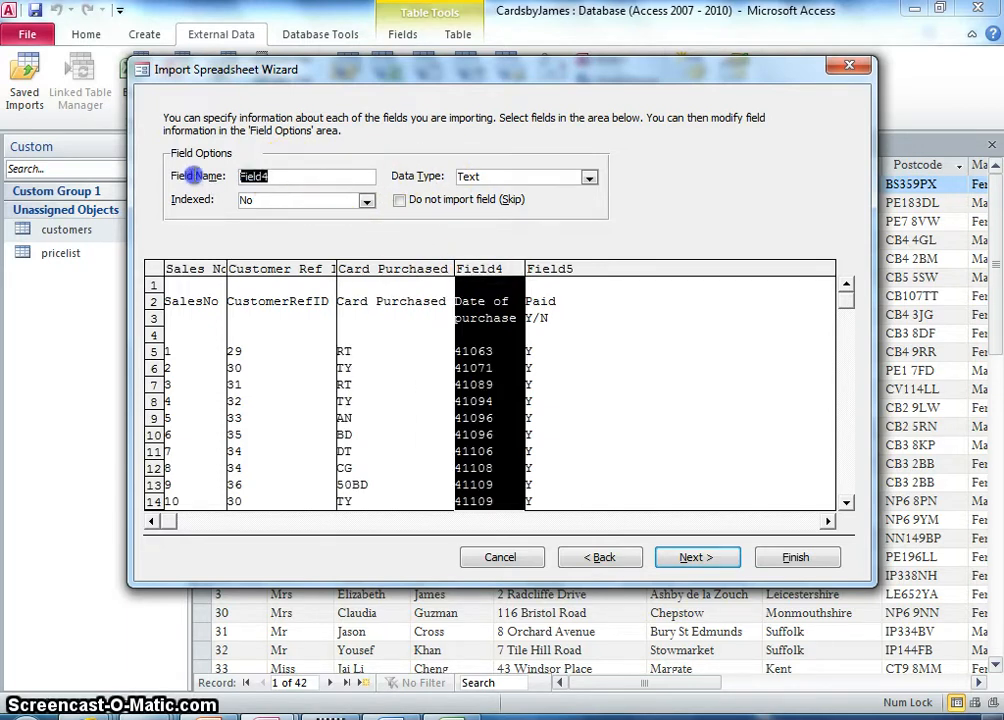
text(Date of P)
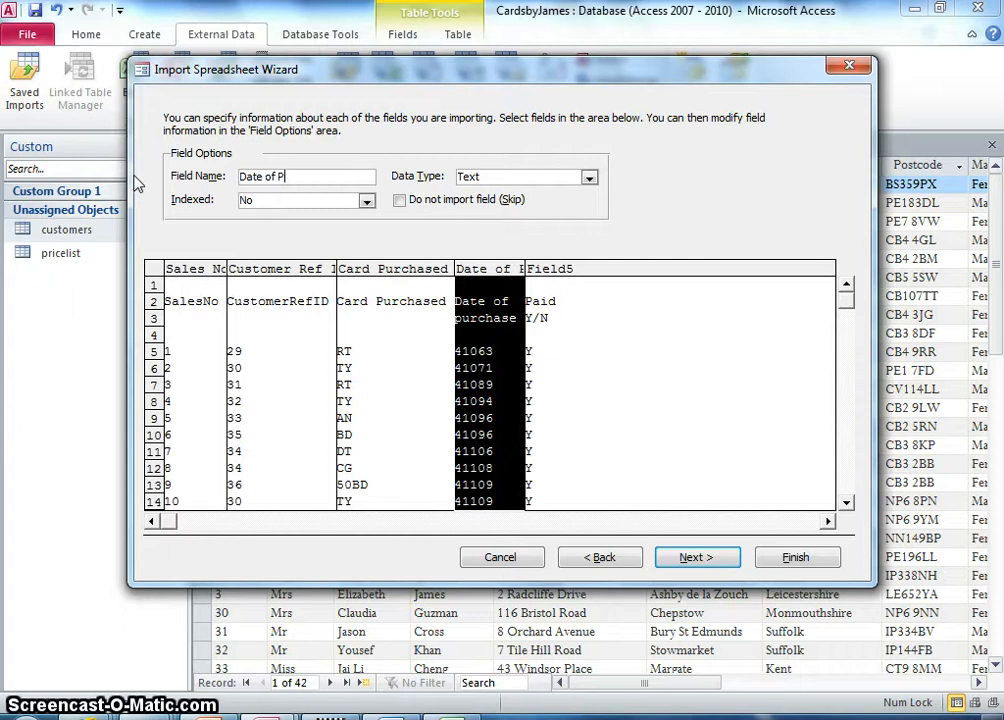
text(urcha)
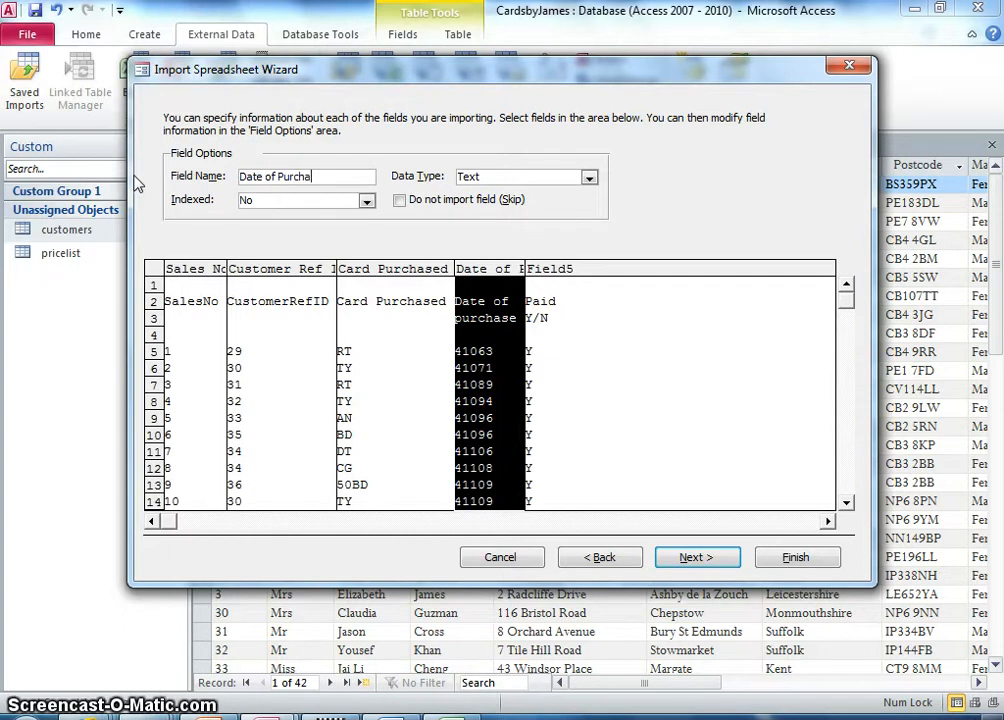
text(se)
click(528, 266)
click(300, 181)
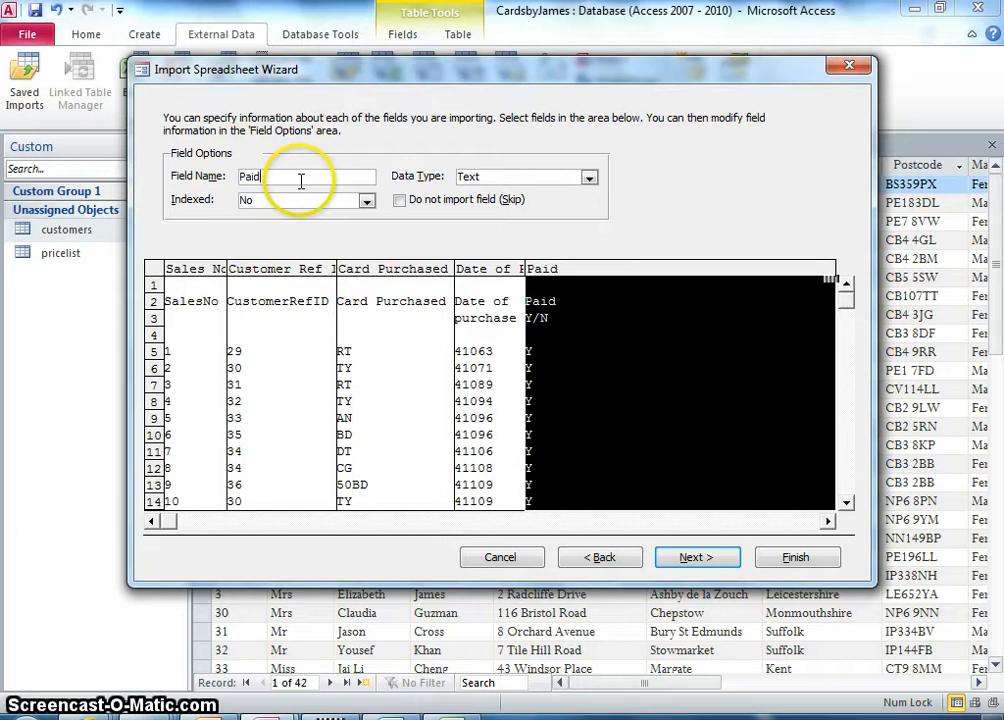
text(Paid Yes/No)
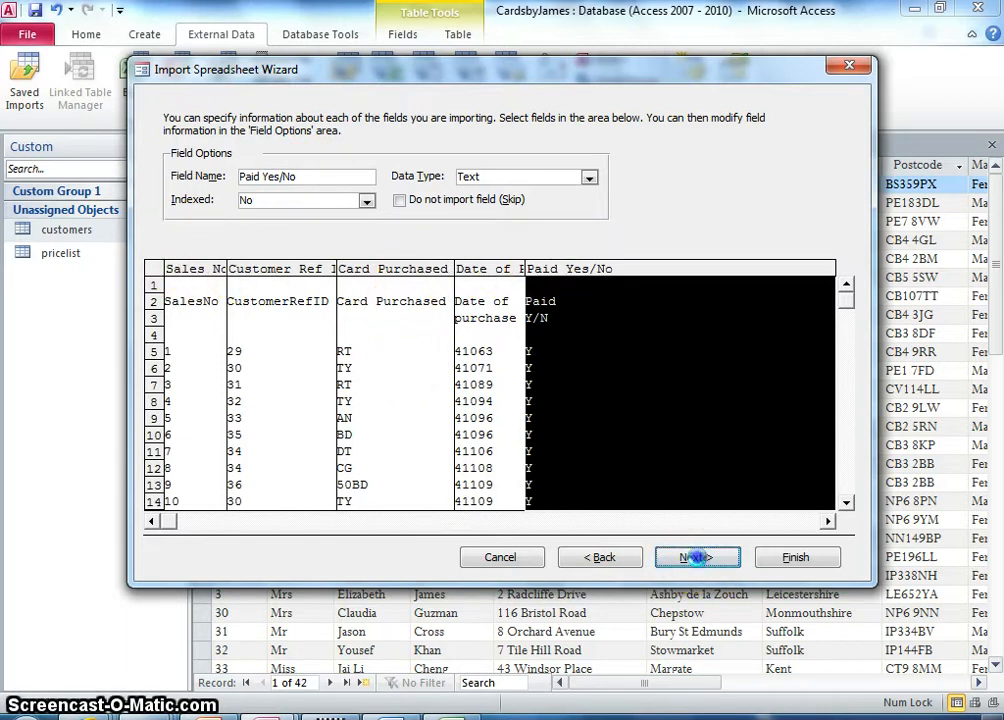
Let Access add the primary key, name the destination table "Sales", and finish the import without saving the import steps
click(702, 566)
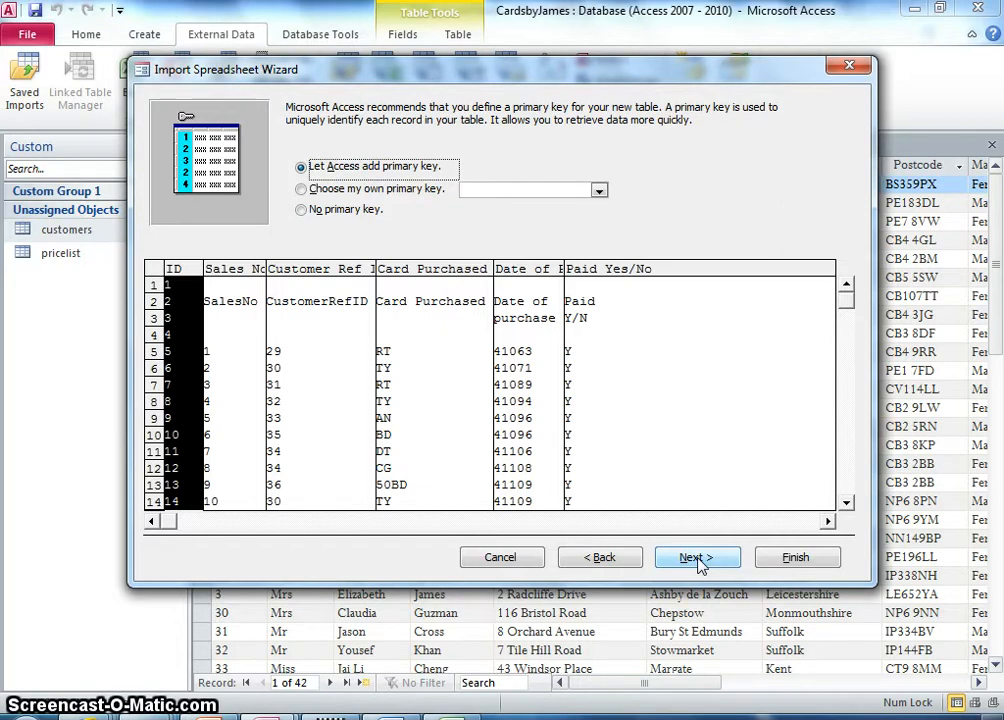
click(698, 560)
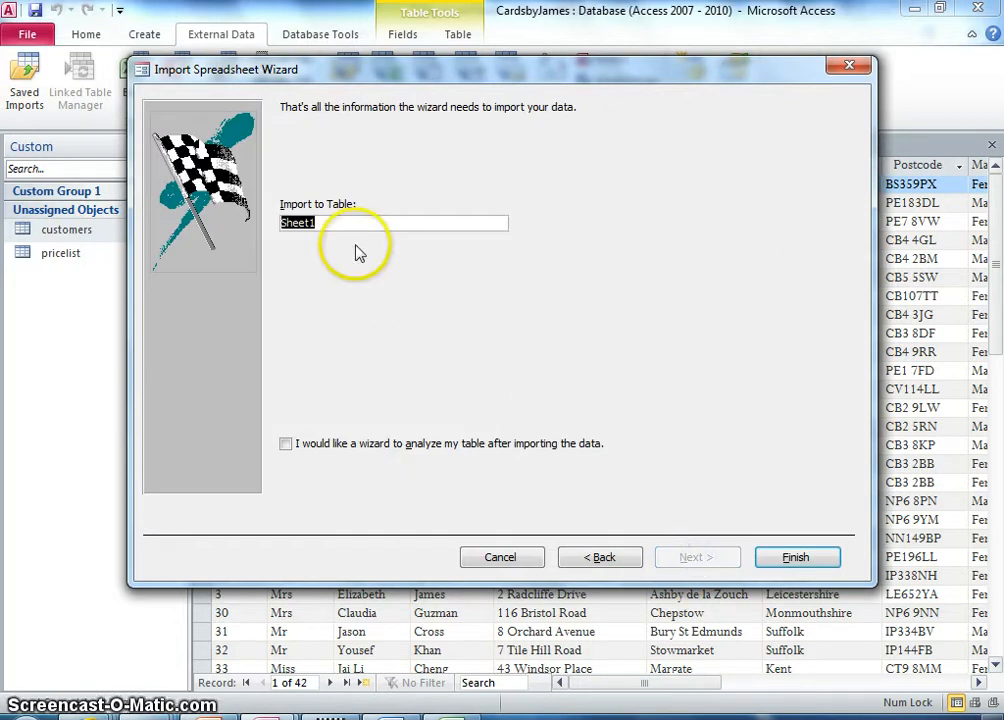
drag(333, 71, 478, 95)
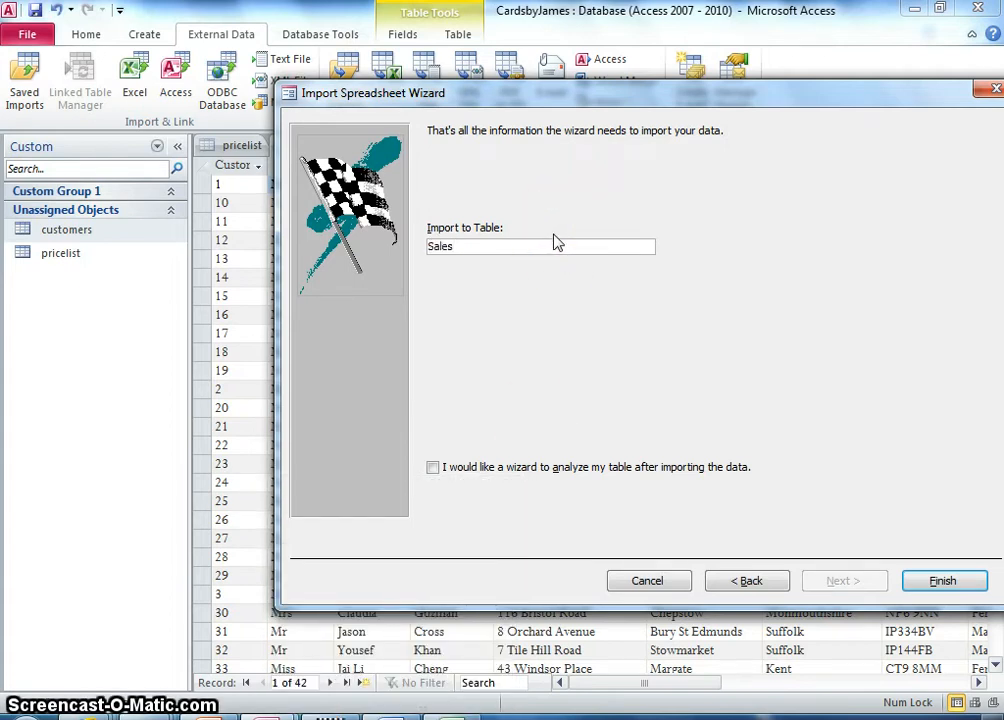
click(936, 590)
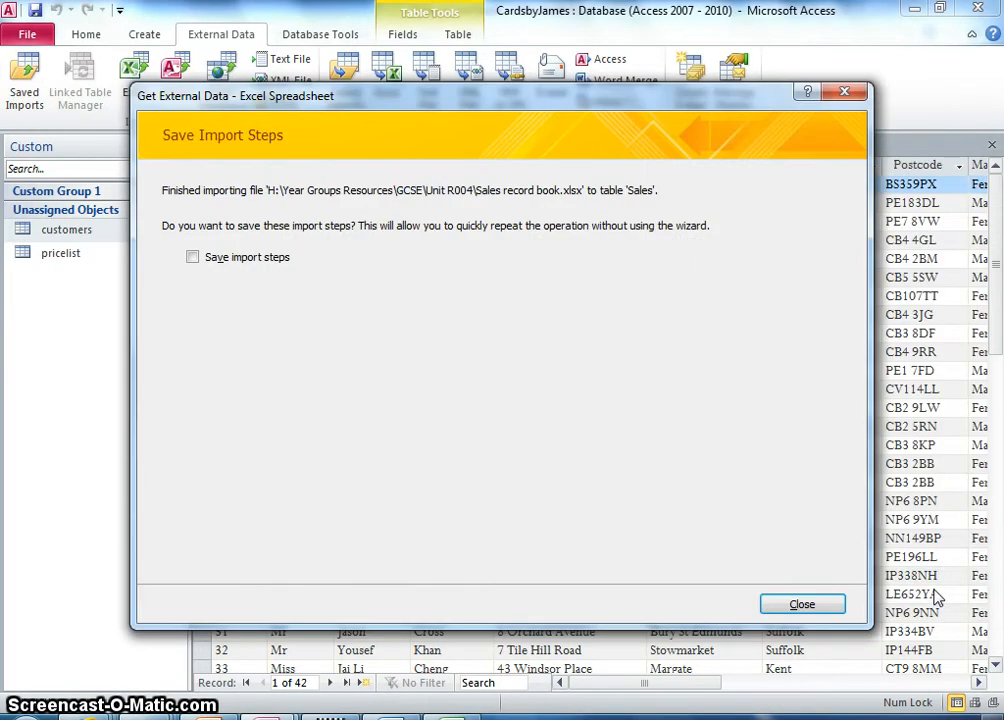
click(801, 604)
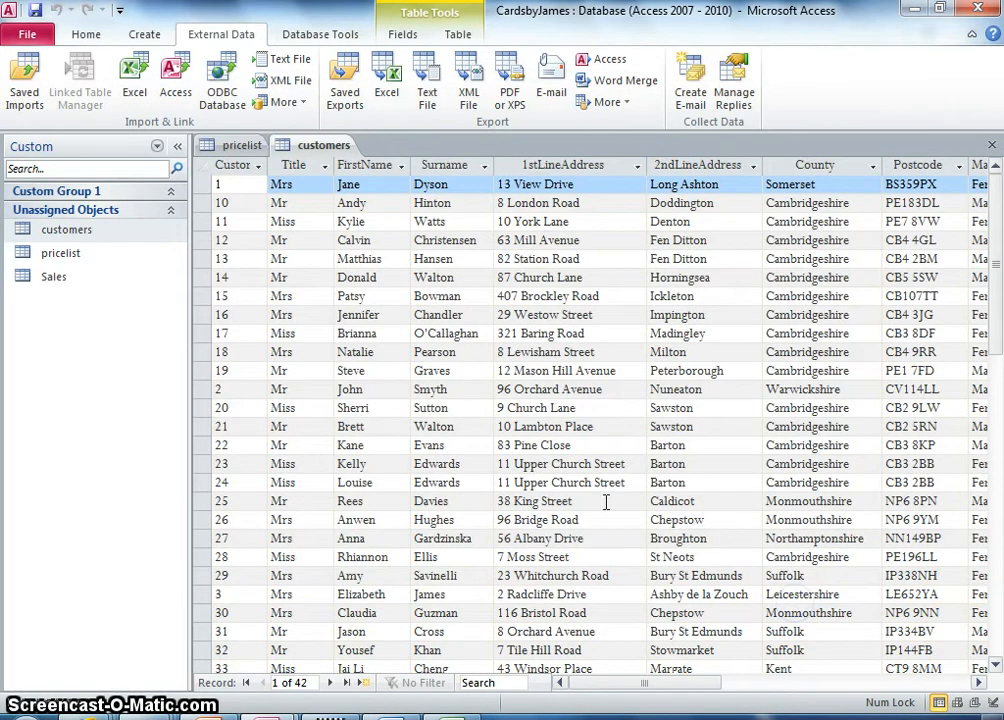
Open the Sales table and delete its blank first record, the one with ID 1
double_click(60, 283)
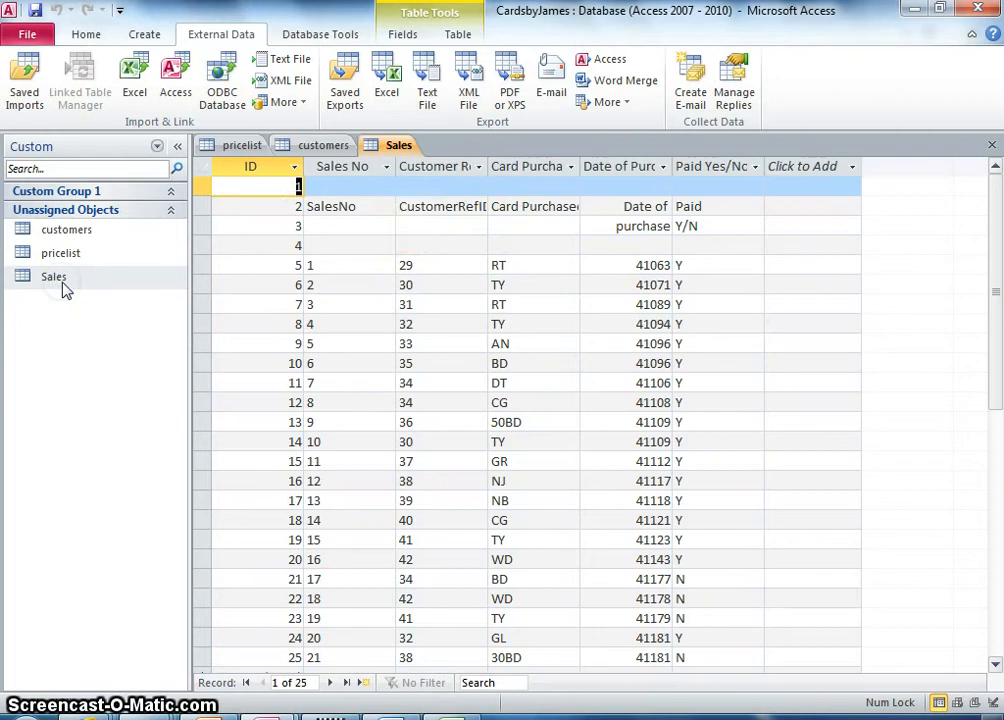
right_click(201, 188)
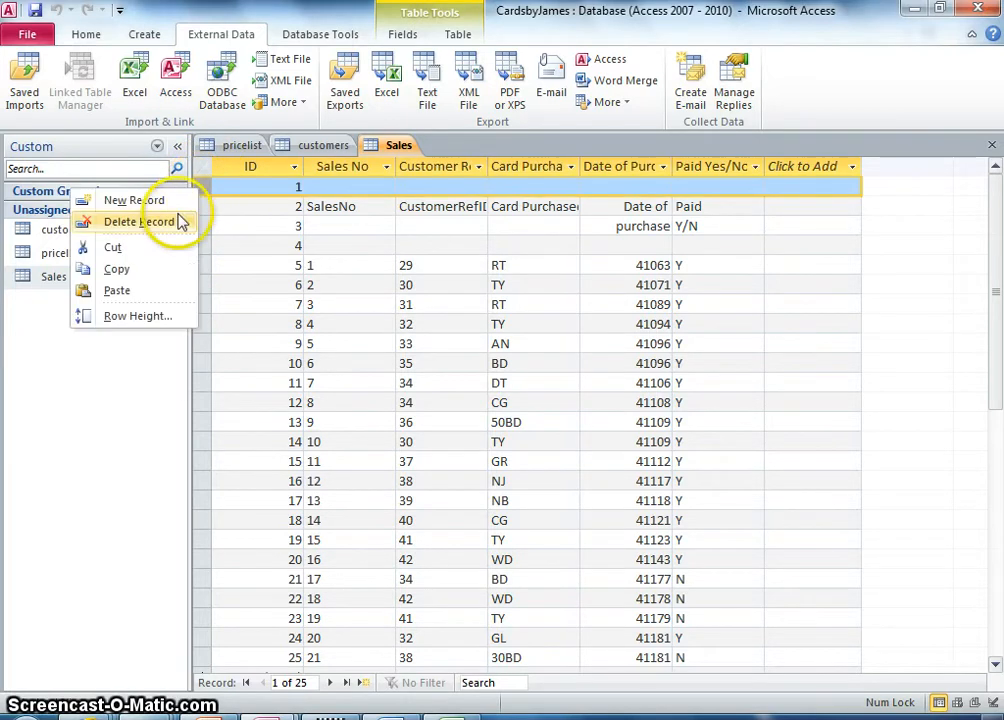
click(178, 222)
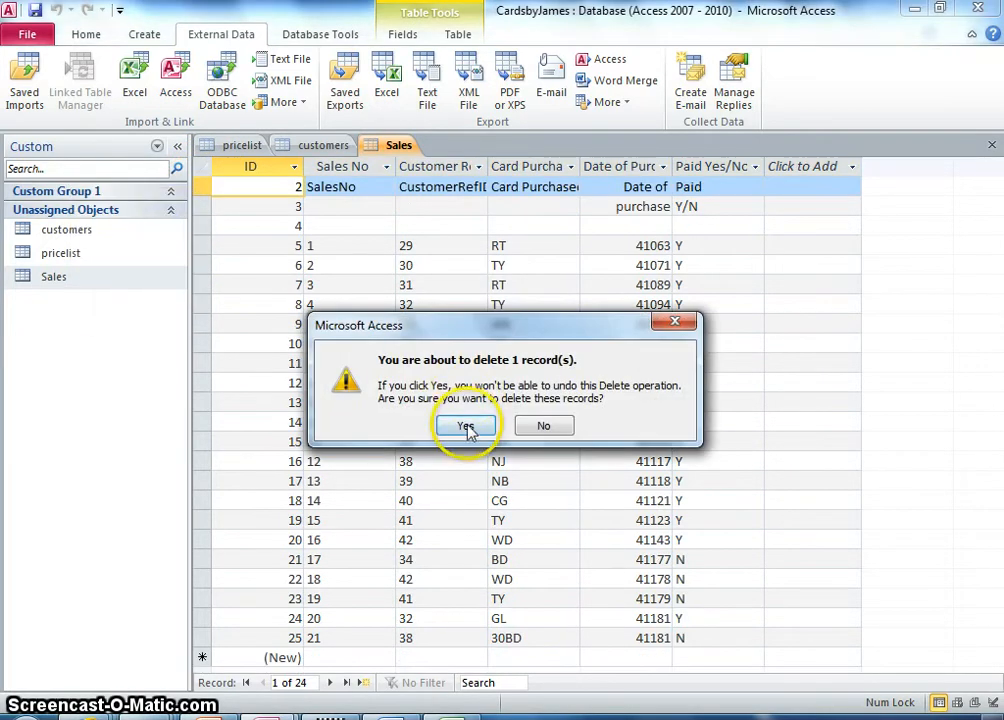
click(466, 426)
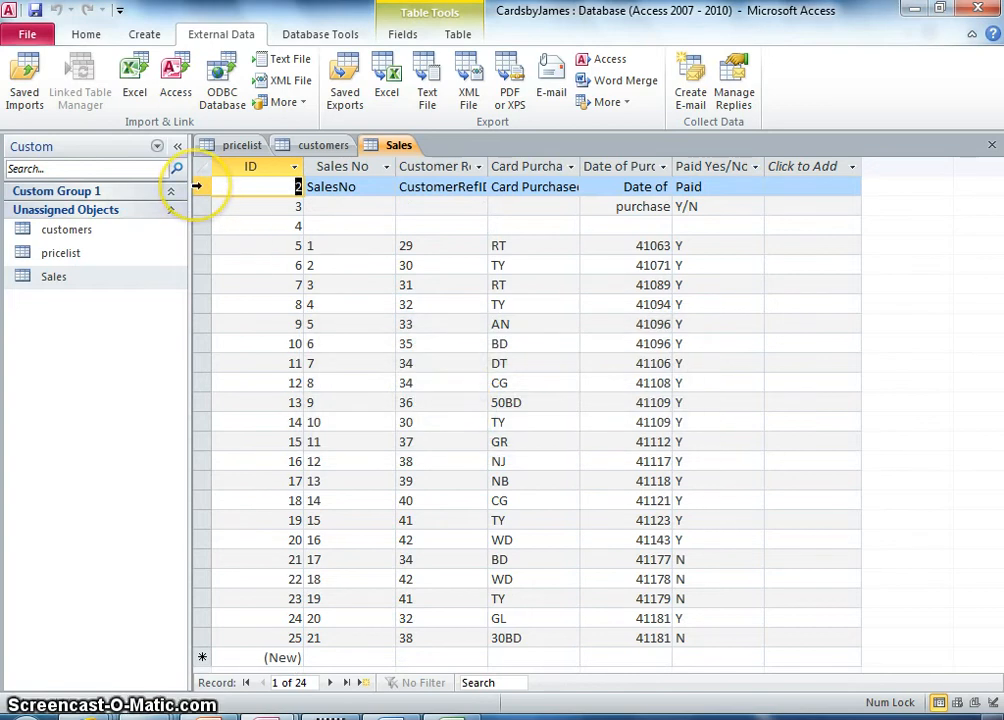
Delete the three surplus records above the first sale in the Sales table, those with IDs 2, 3 and 4
right_click(198, 189)
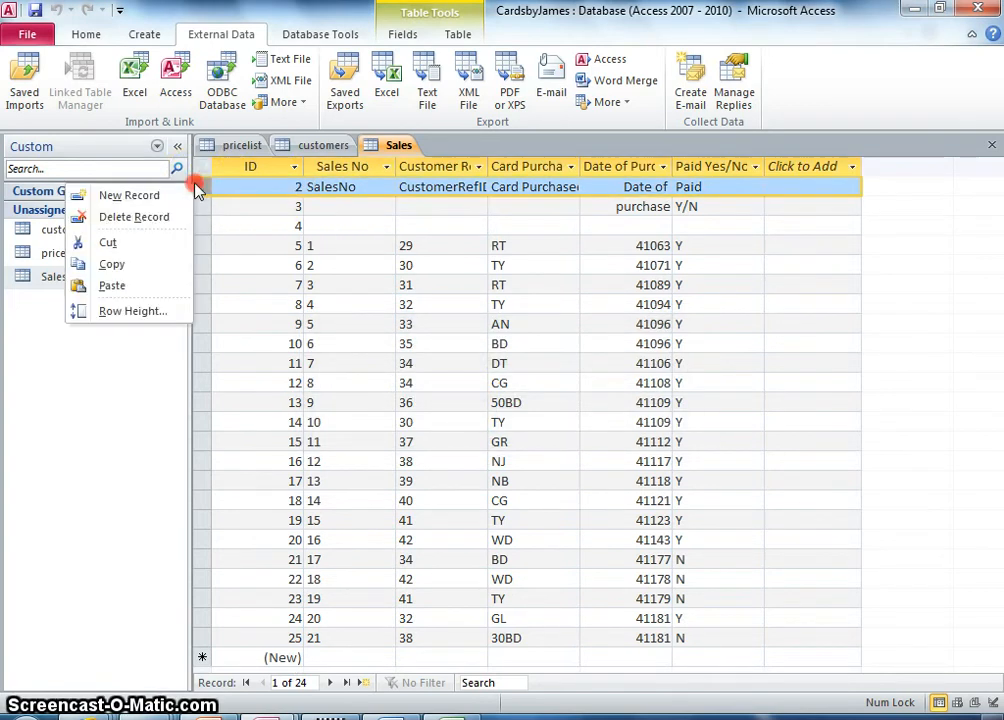
click(168, 218)
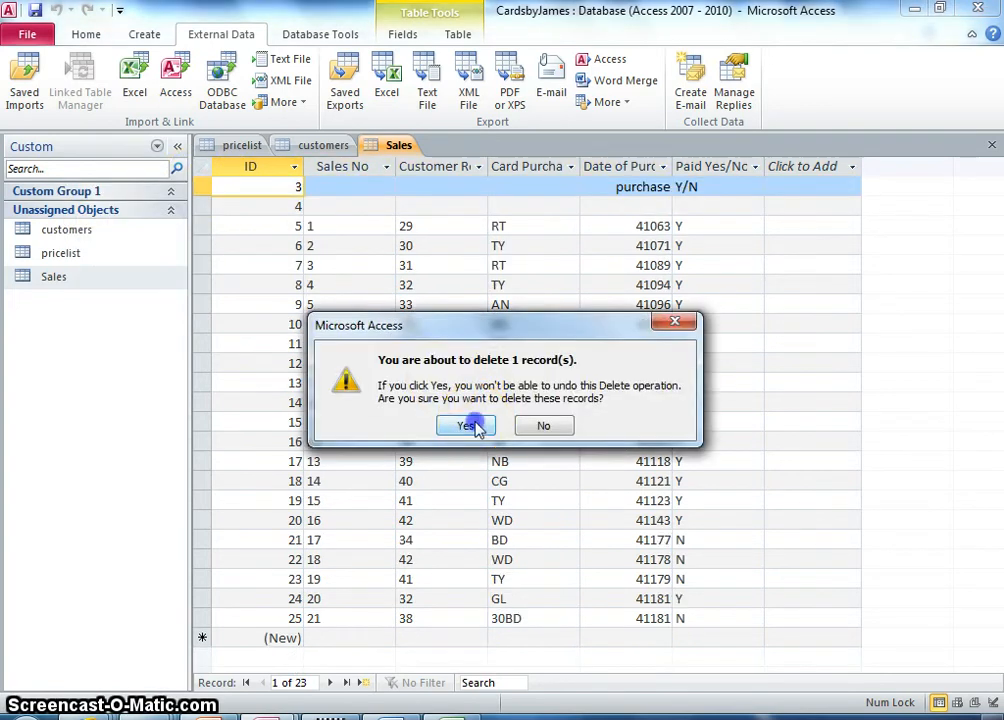
click(472, 426)
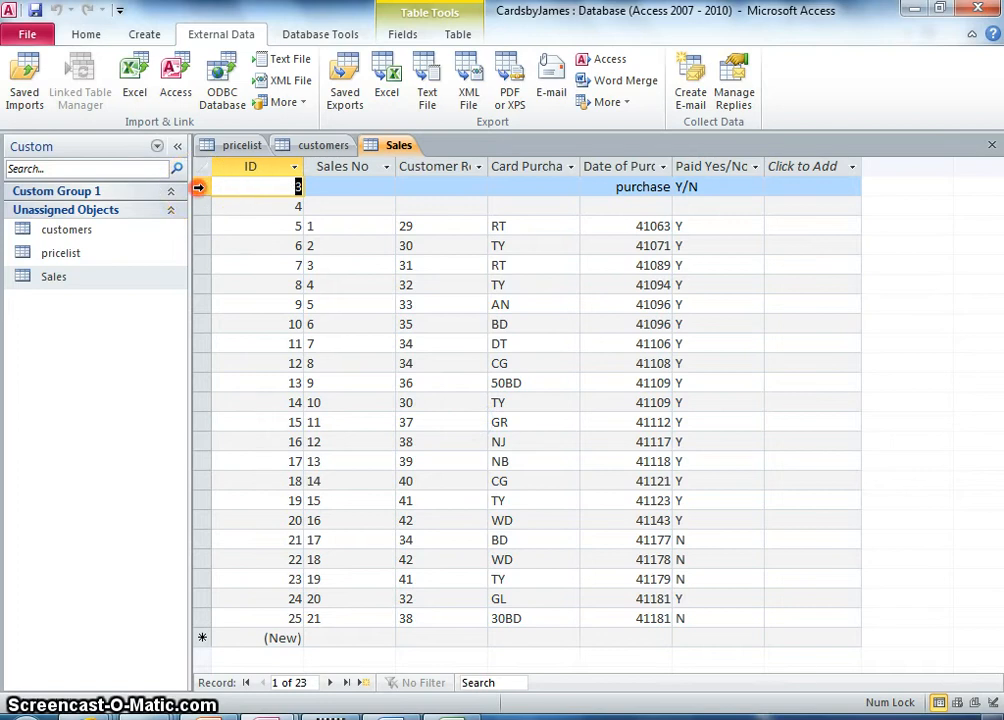
right_click(198, 187)
click(168, 220)
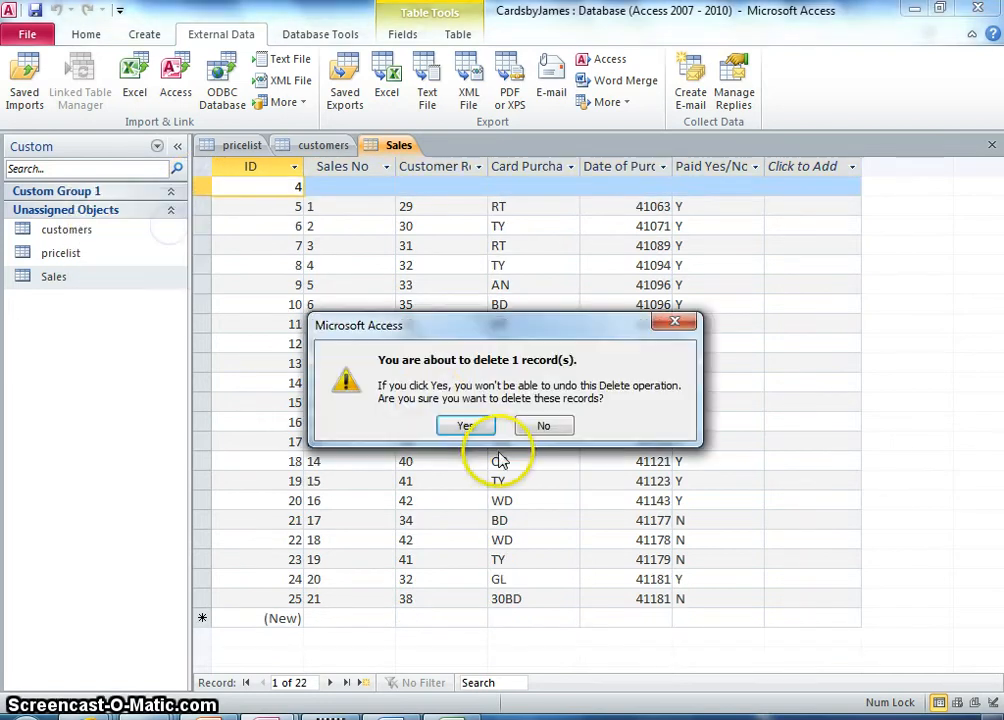
click(462, 424)
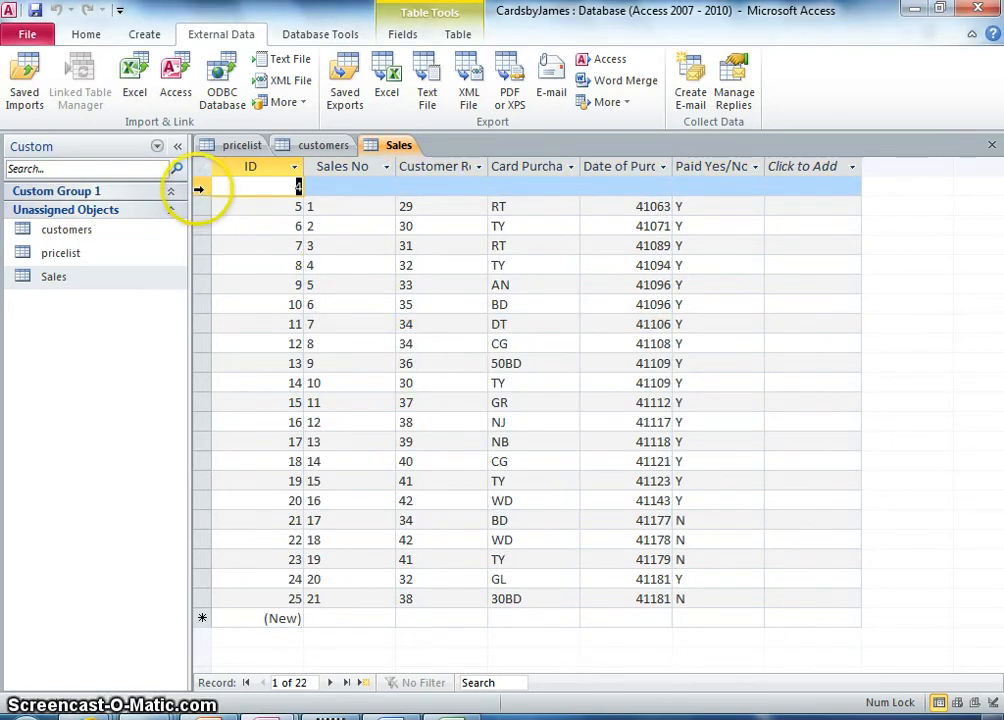
right_click(198, 187)
click(170, 223)
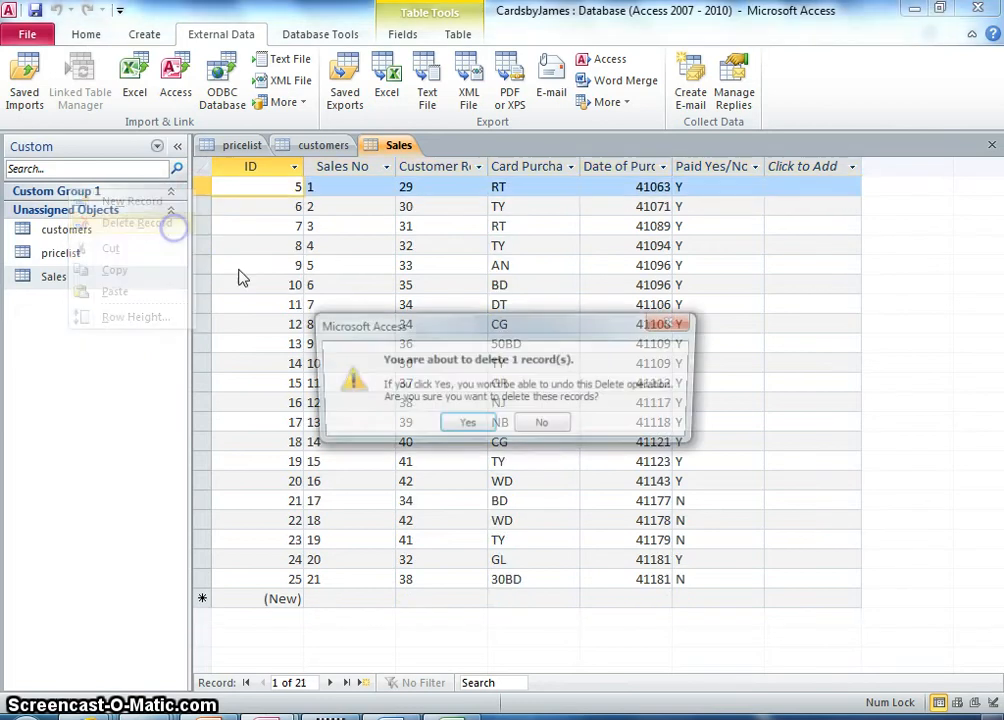
click(465, 423)
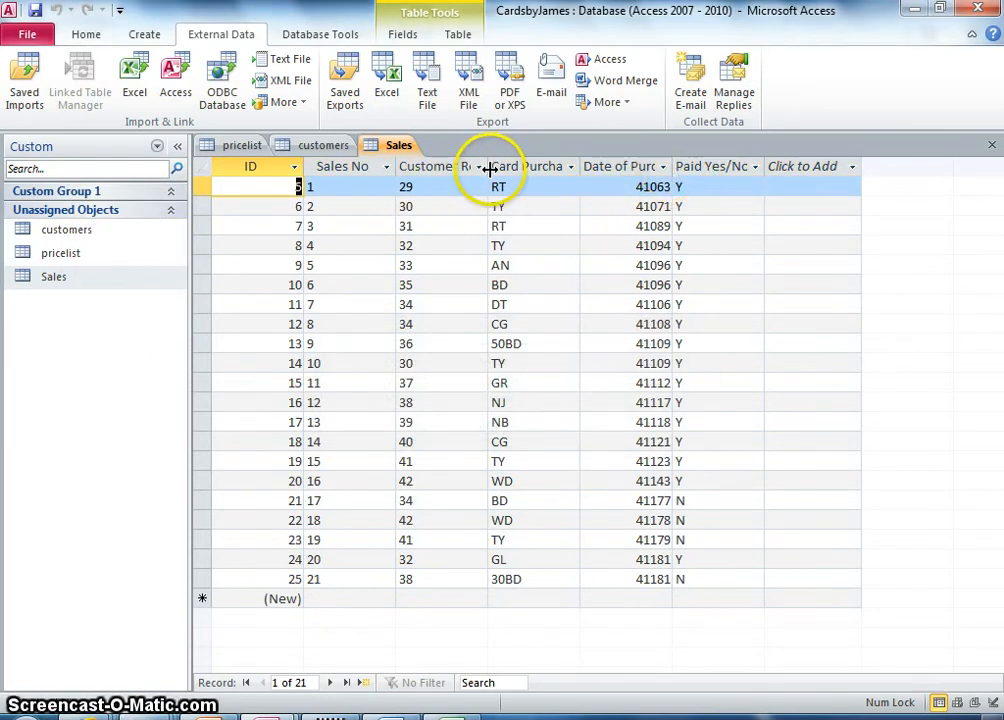
Fit all column widths of the Sales table, from ID to Paid Yes/No, so each field name shows in full without excess space
drag(489, 169, 518, 169)
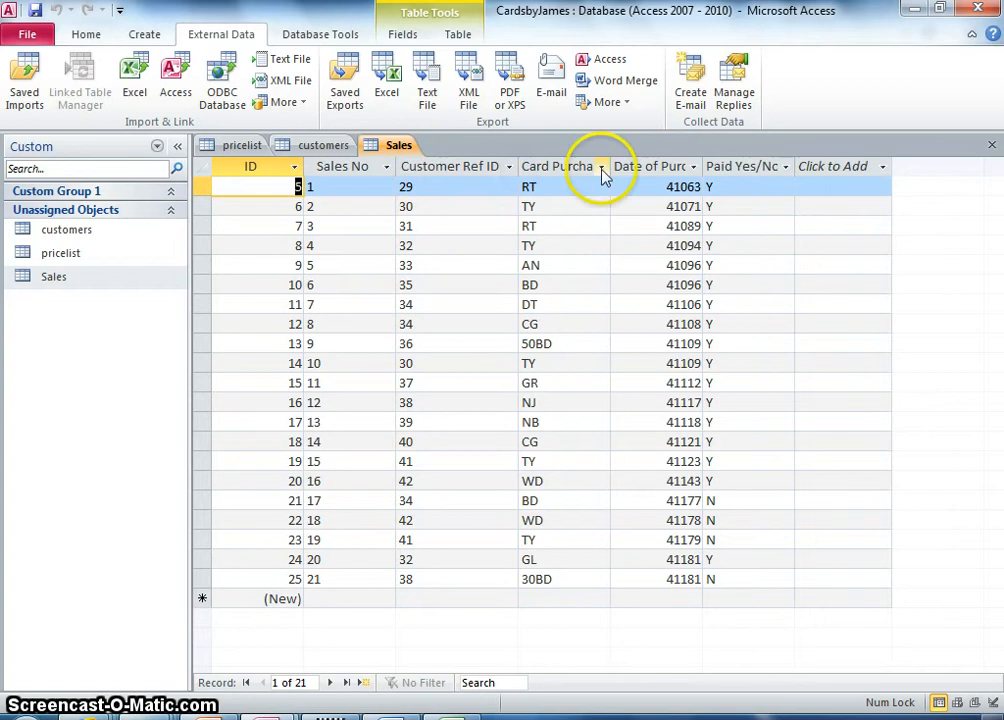
drag(611, 166, 646, 166)
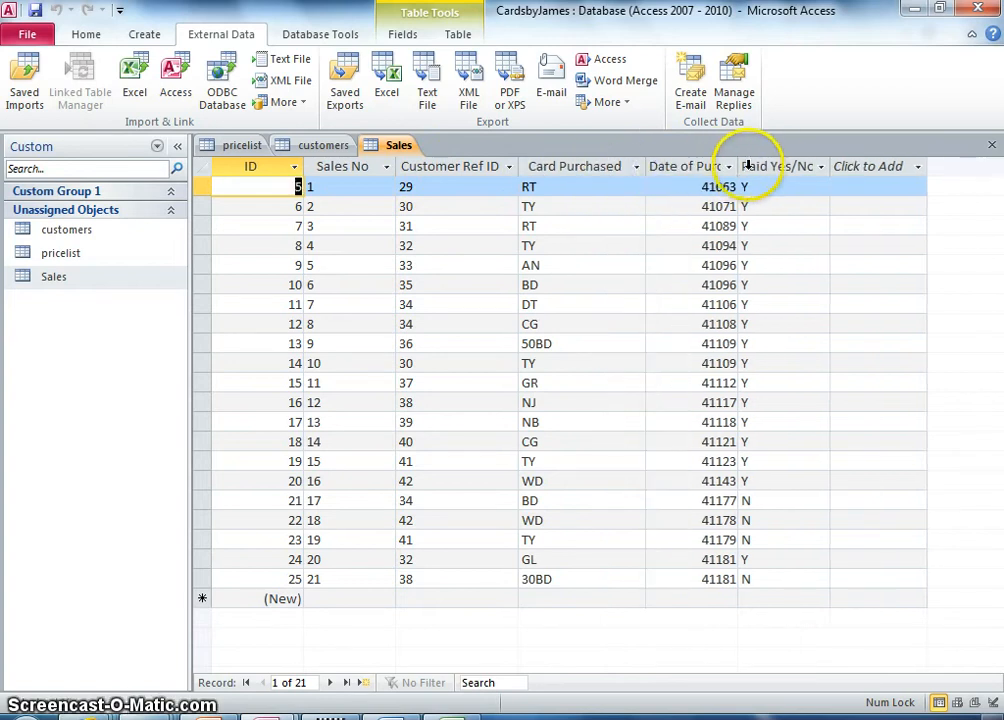
double_click(740, 166)
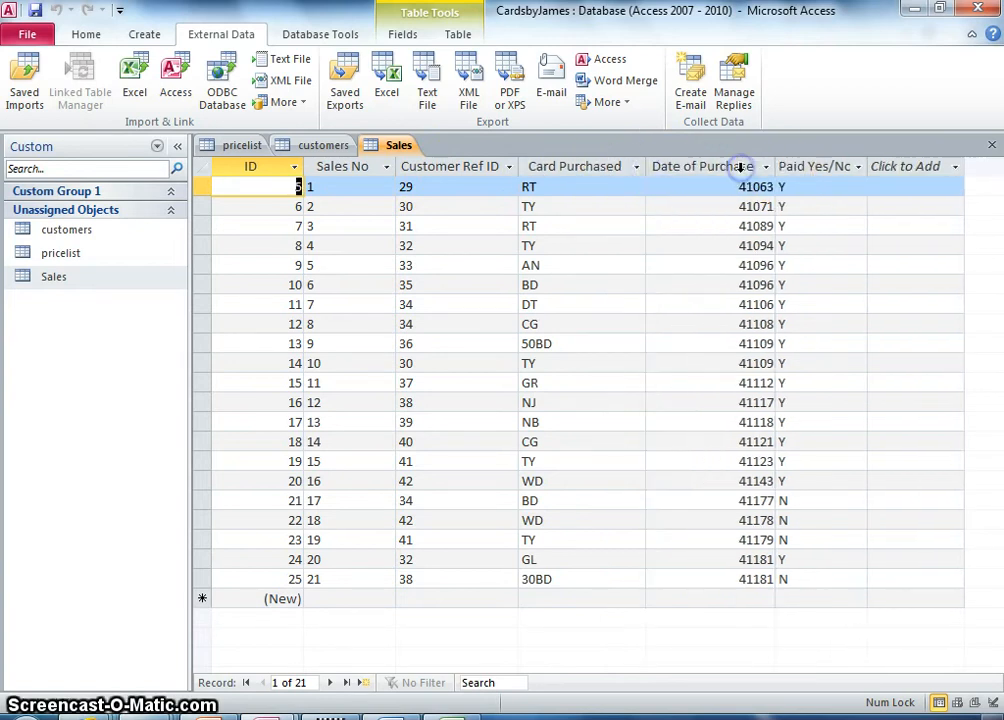
double_click(866, 166)
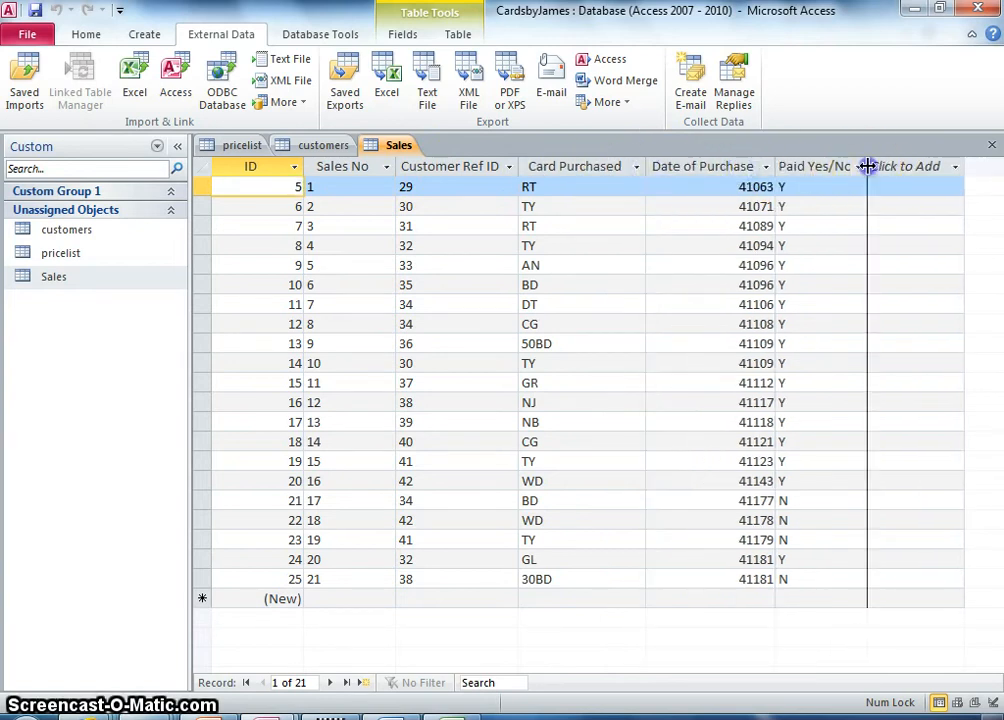
double_click(396, 166)
double_click(303, 172)
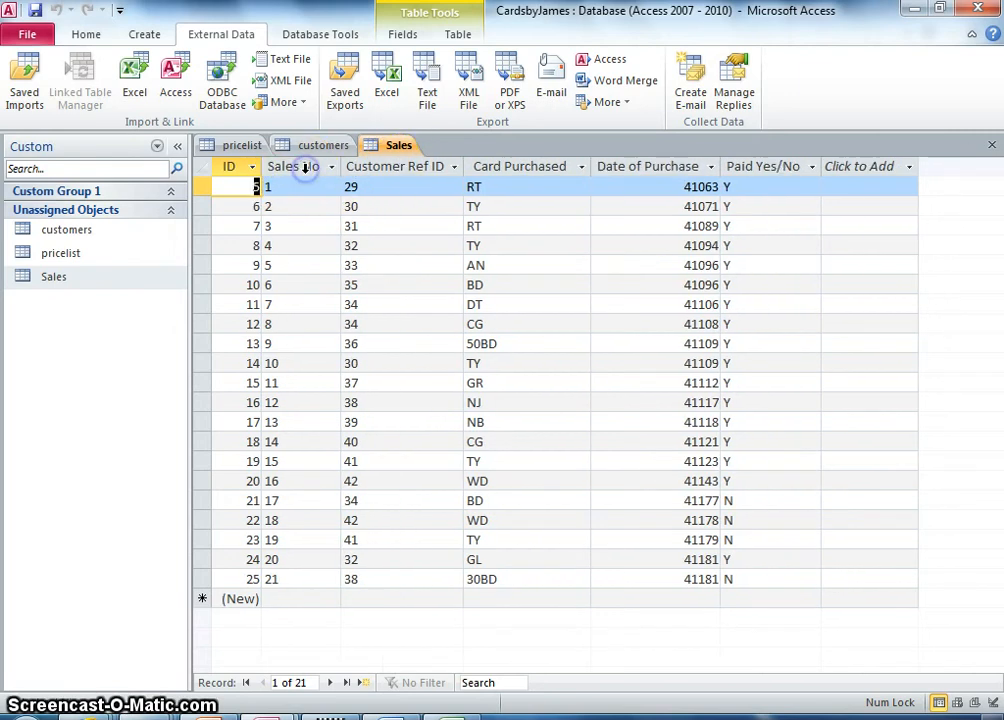